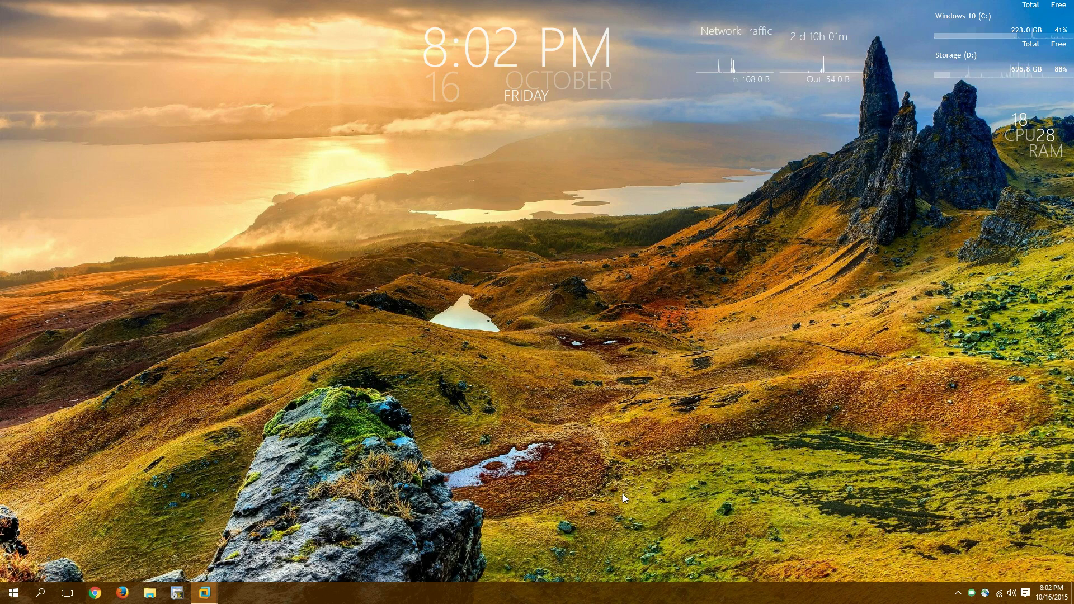
left_click(177, 593)
right_click(190, 591)
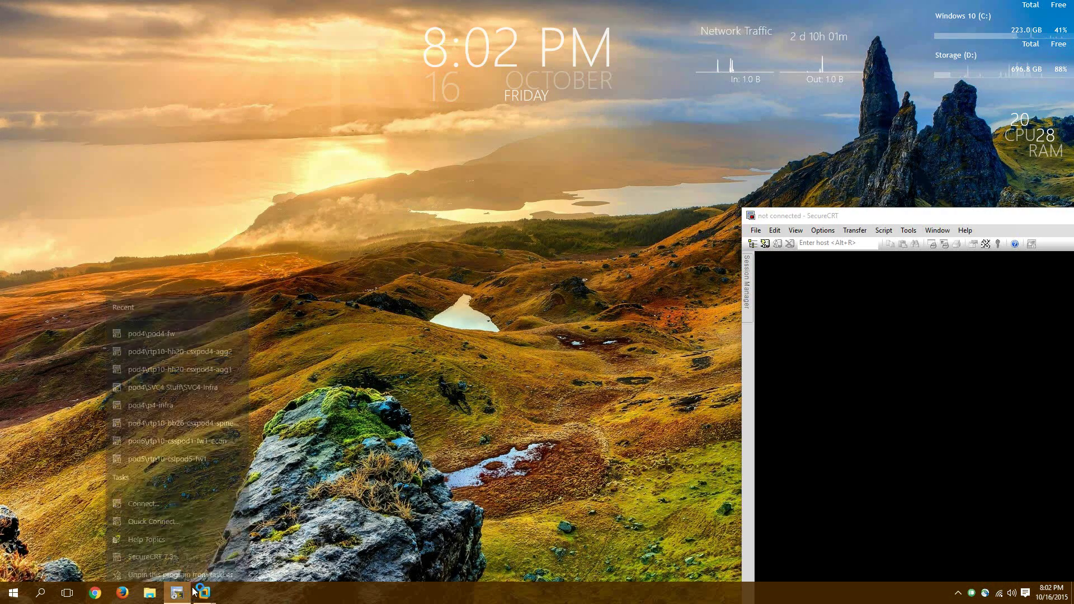
left_click(151, 570)
- Switch to the VIRL virtual machine in VMware Workstation, check its CPU and memory usage in Task Manager, and close Task Manager
mouse_move(205, 593)
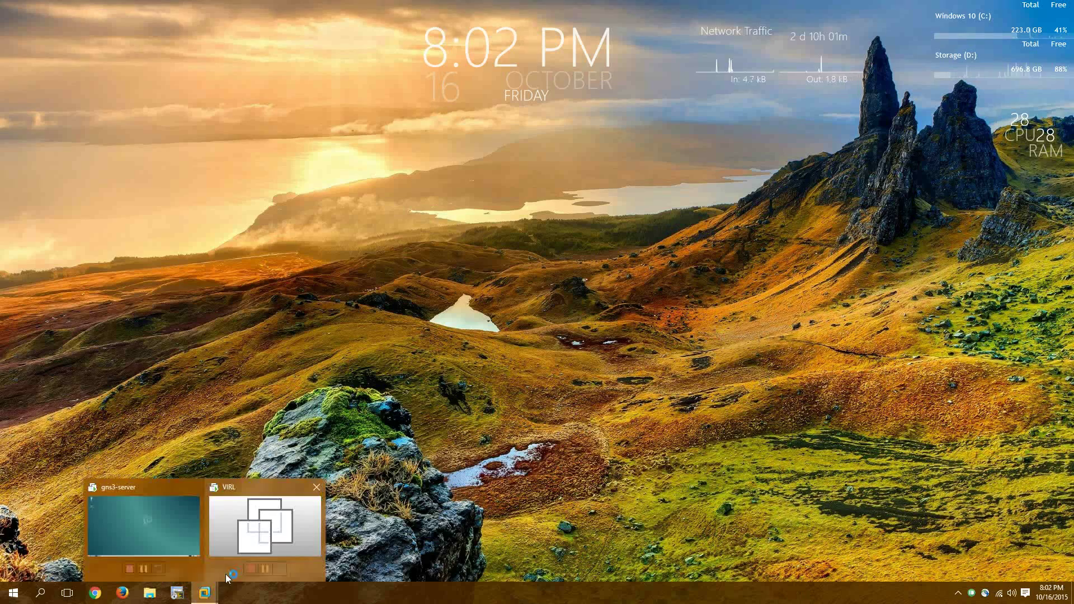
left_click(259, 549)
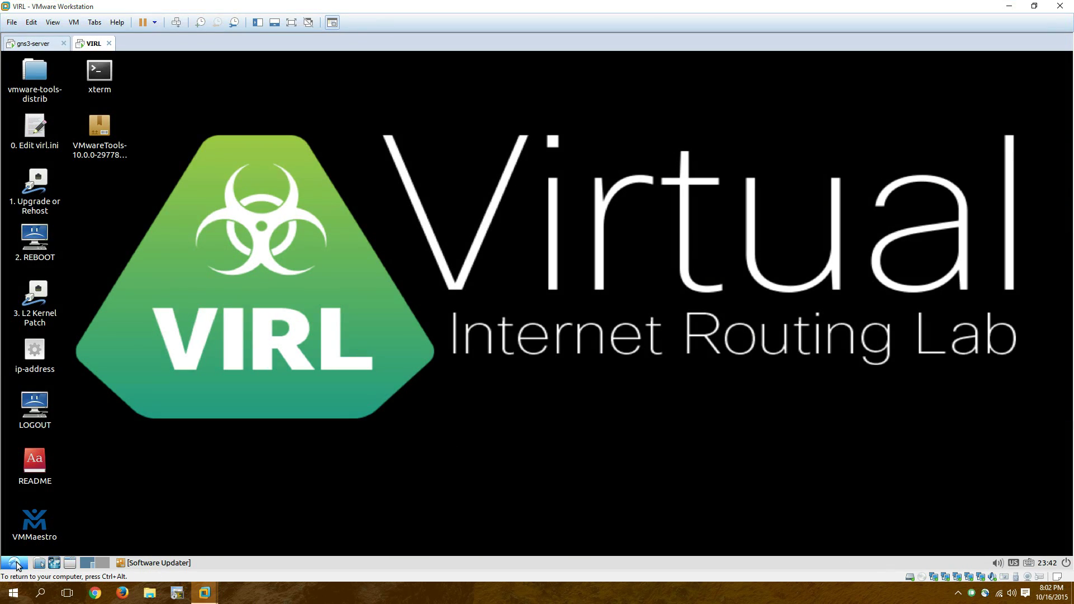
left_click(15, 563)
mouse_move(67, 500)
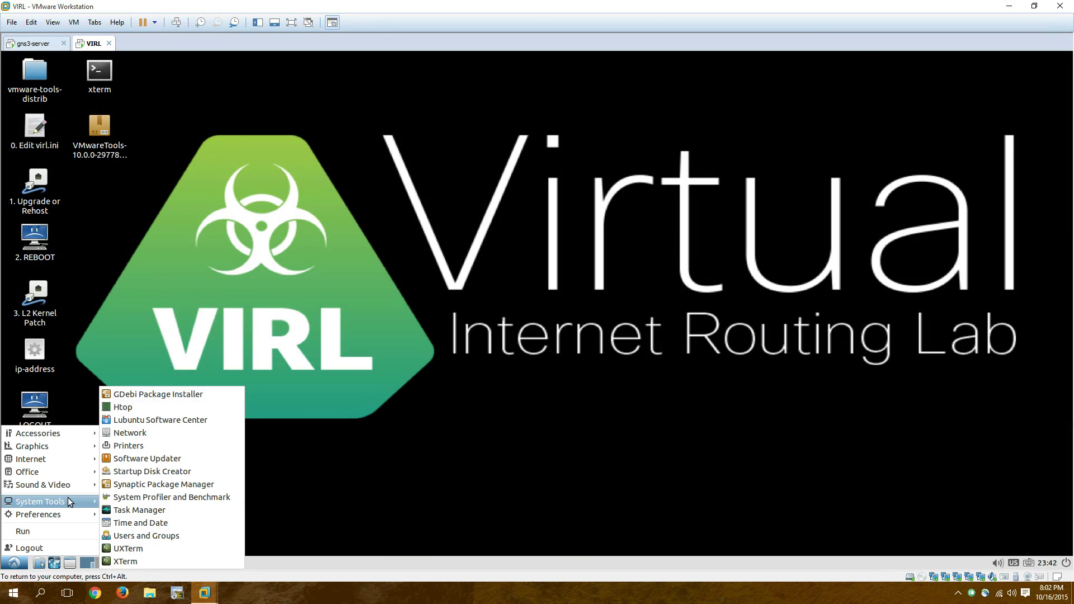
left_click(186, 507)
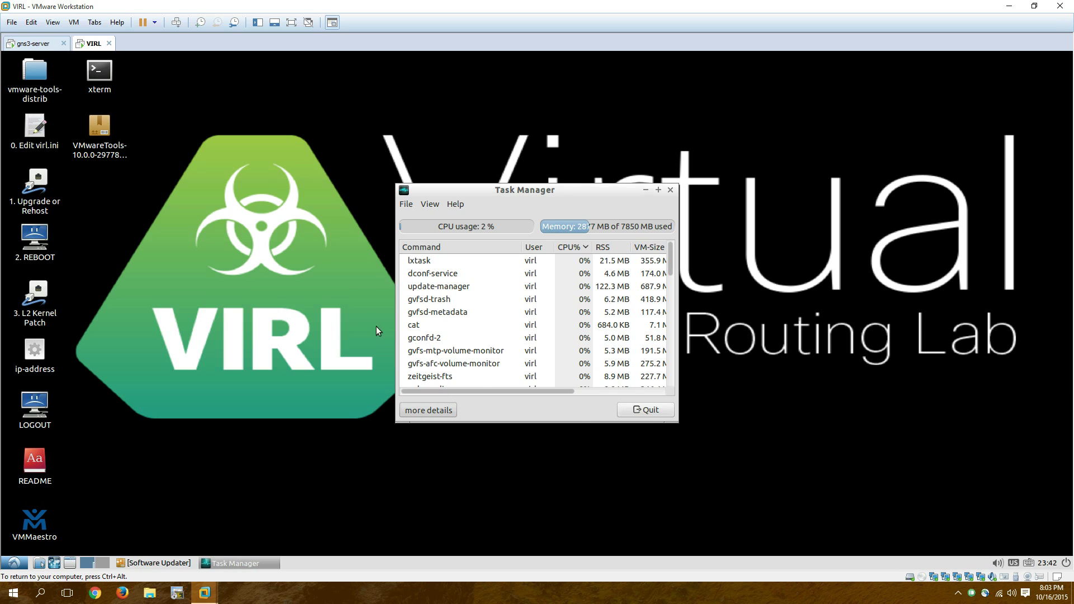
left_click(671, 191)
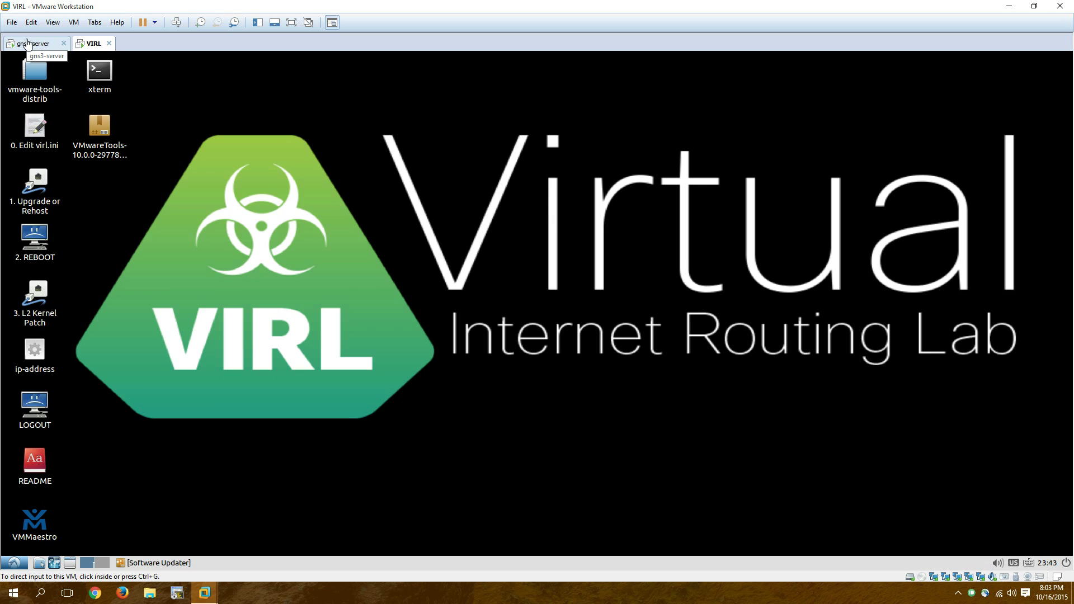
- Switch to the gns3-server virtual machine, check its CPU and memory usage in Task Manager, and close Task Manager
left_click(27, 43)
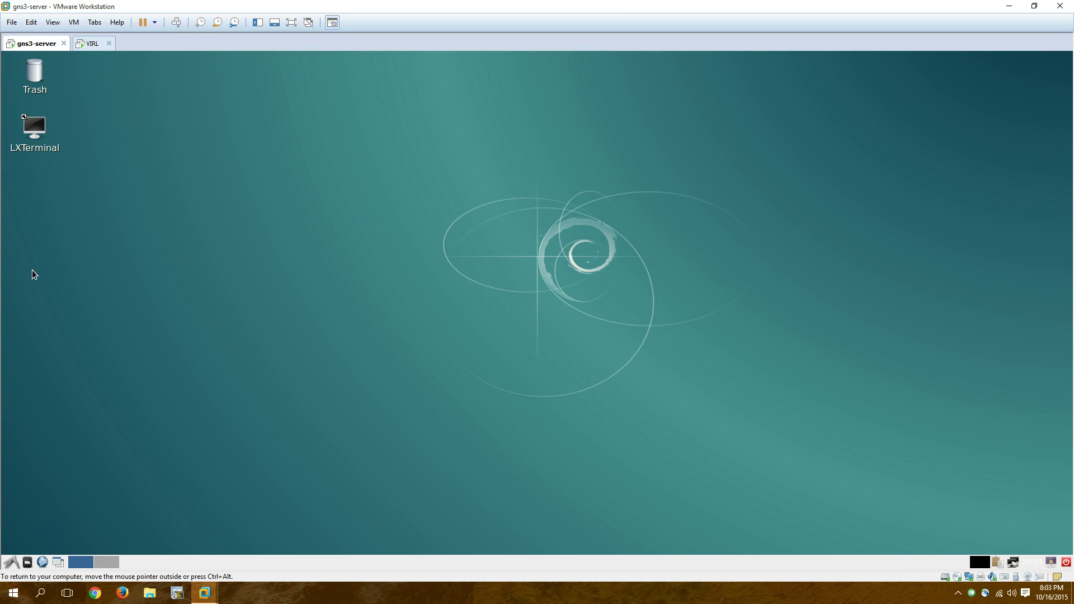
left_click(12, 563)
mouse_move(48, 486)
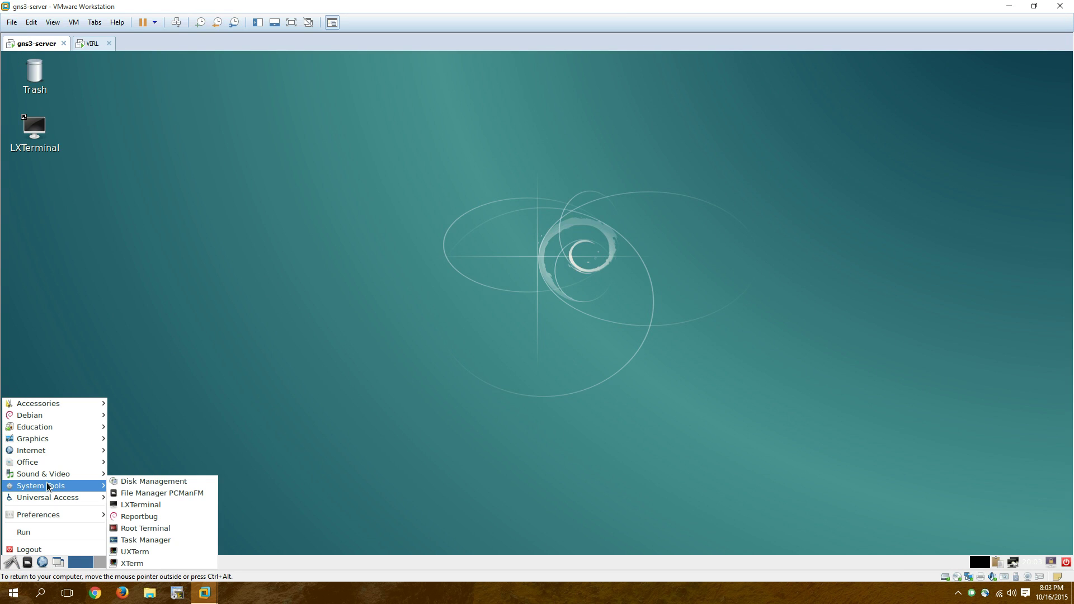
left_click(146, 541)
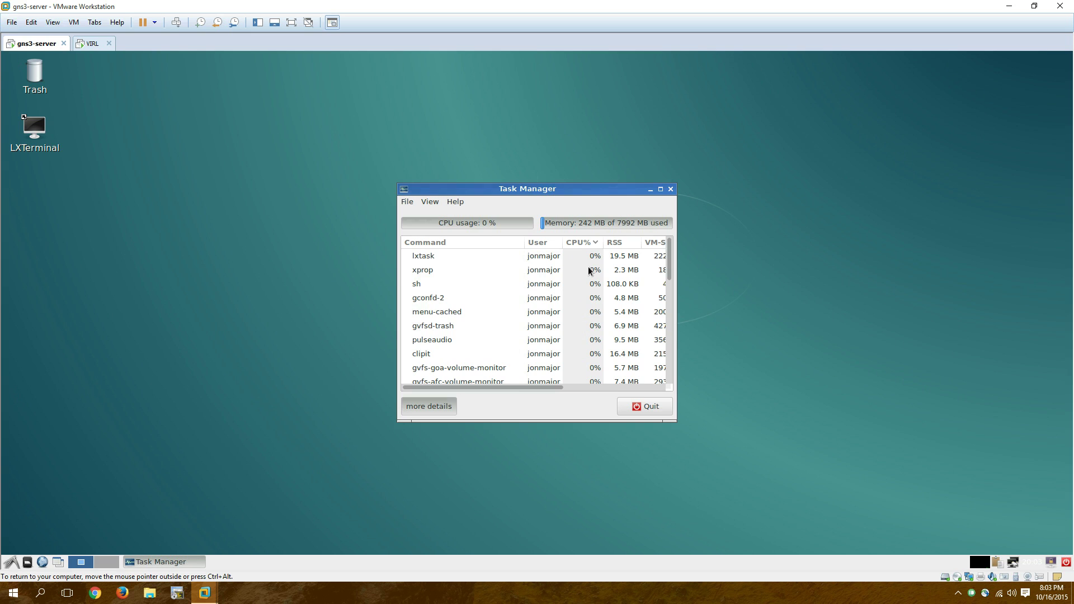
left_click(670, 189)
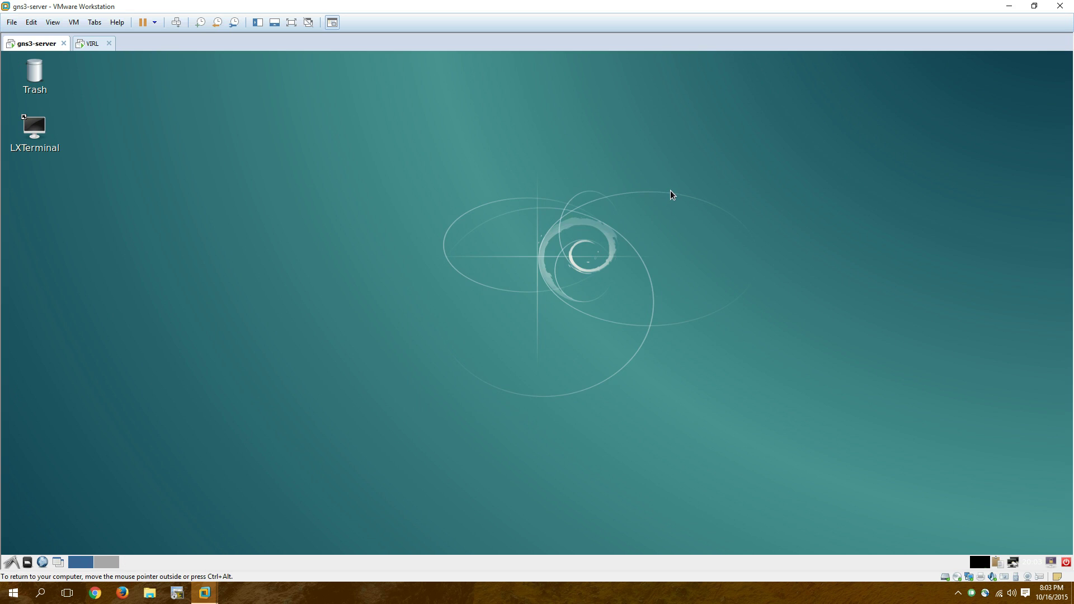
- Open the Iceweasel browser in the gns3-server virtual machine, minimize its window, and dismiss the Close Iceweasel dialog
left_click(42, 564)
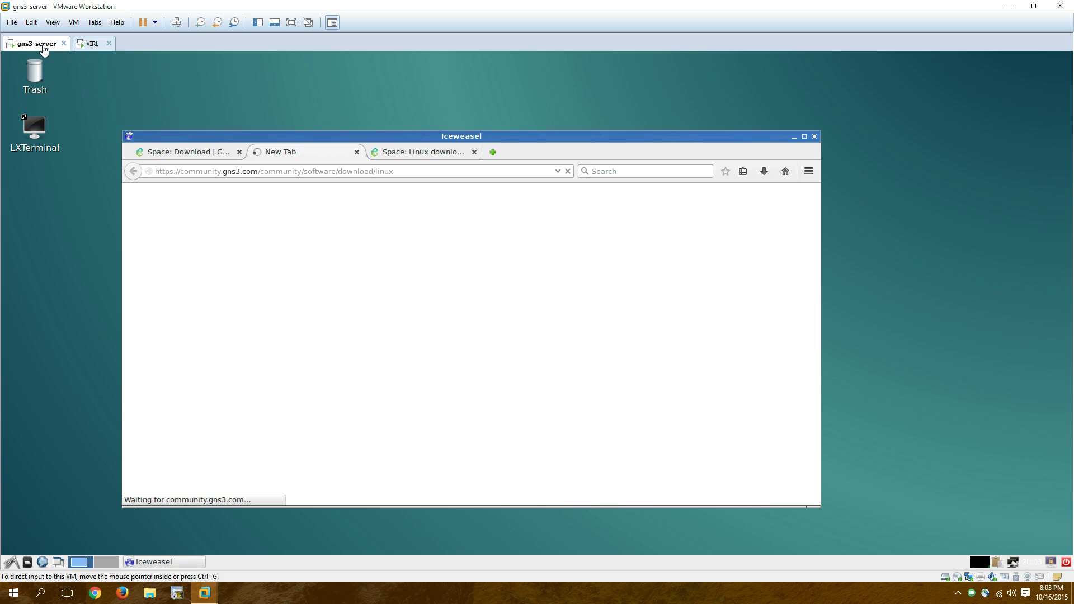
left_click(793, 137)
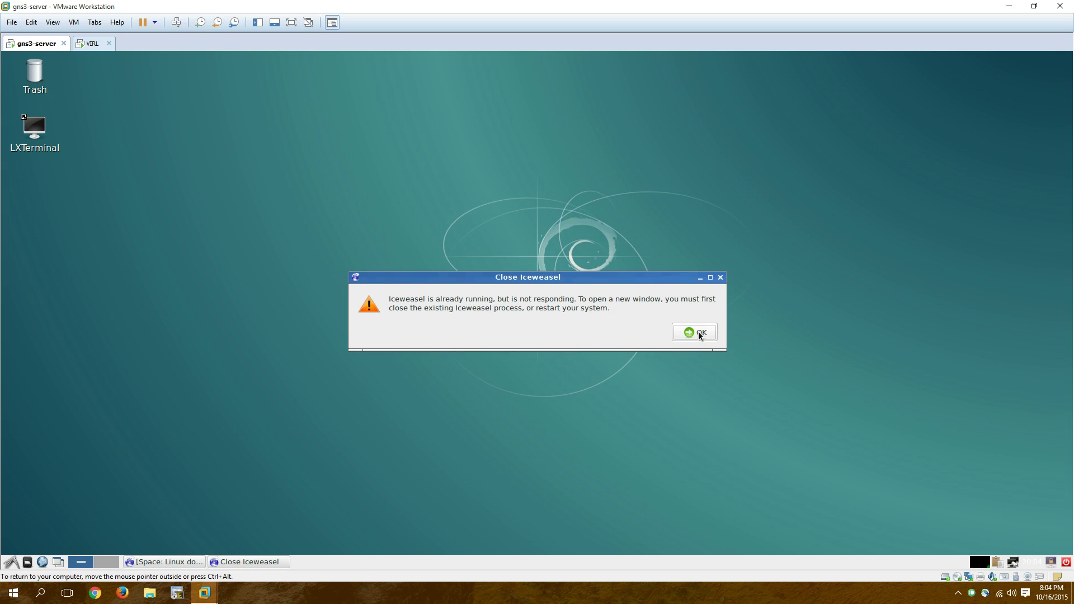
left_click(699, 335)
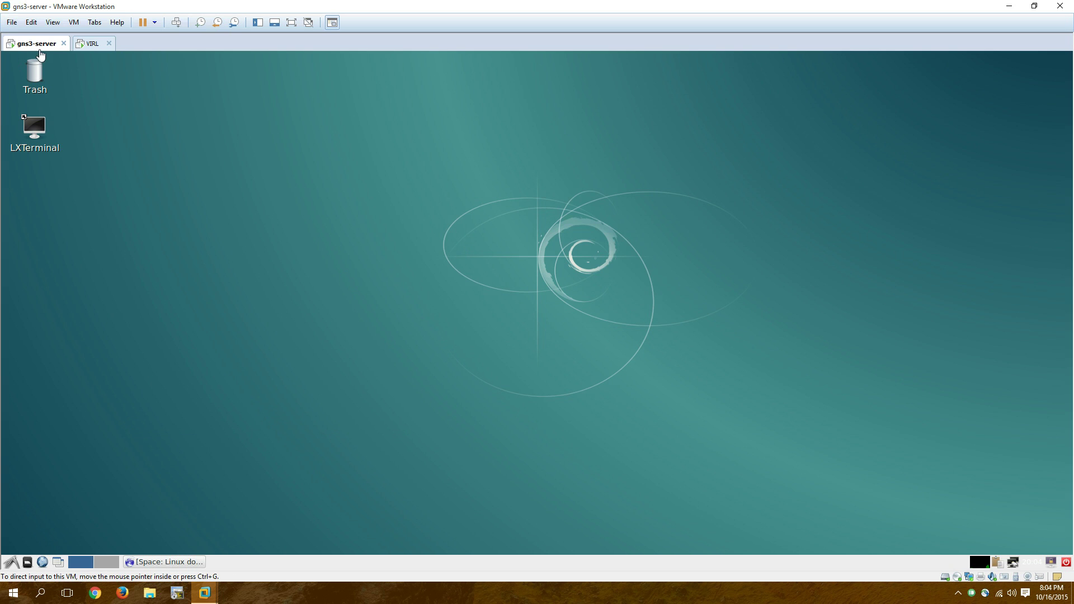
- Review the memory and processor settings of the gns3-server virtual machine and close them without changes
right_click(39, 45)
left_click(123, 193)
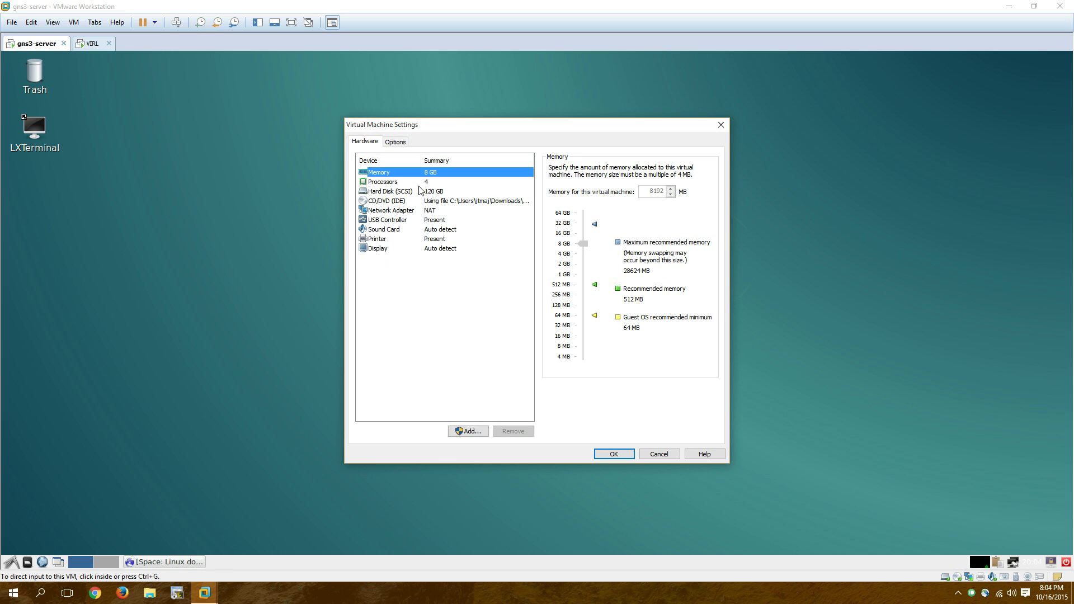
left_click(420, 183)
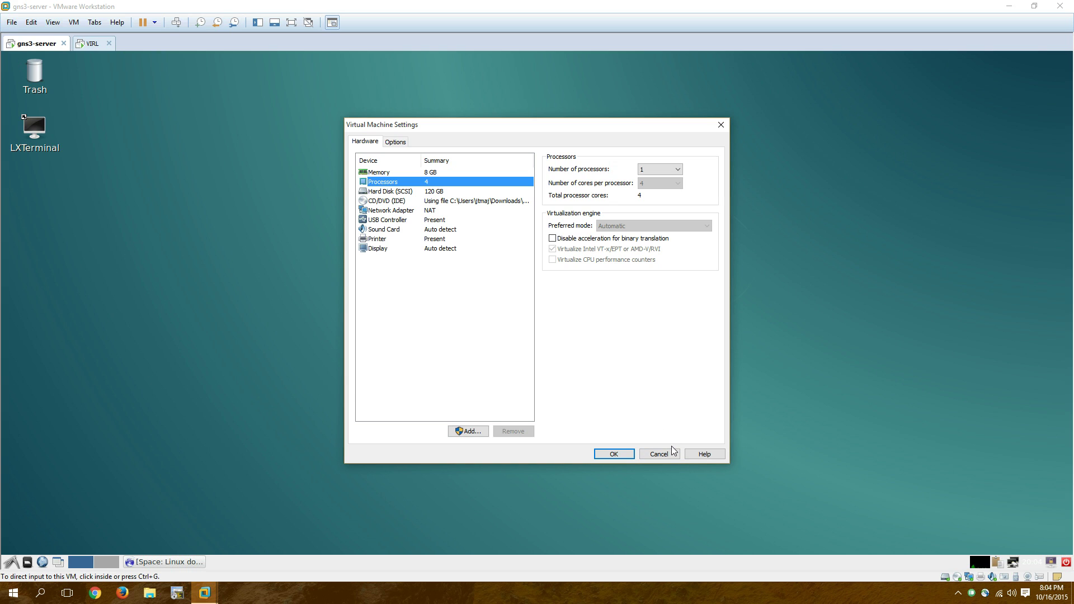
left_click(659, 453)
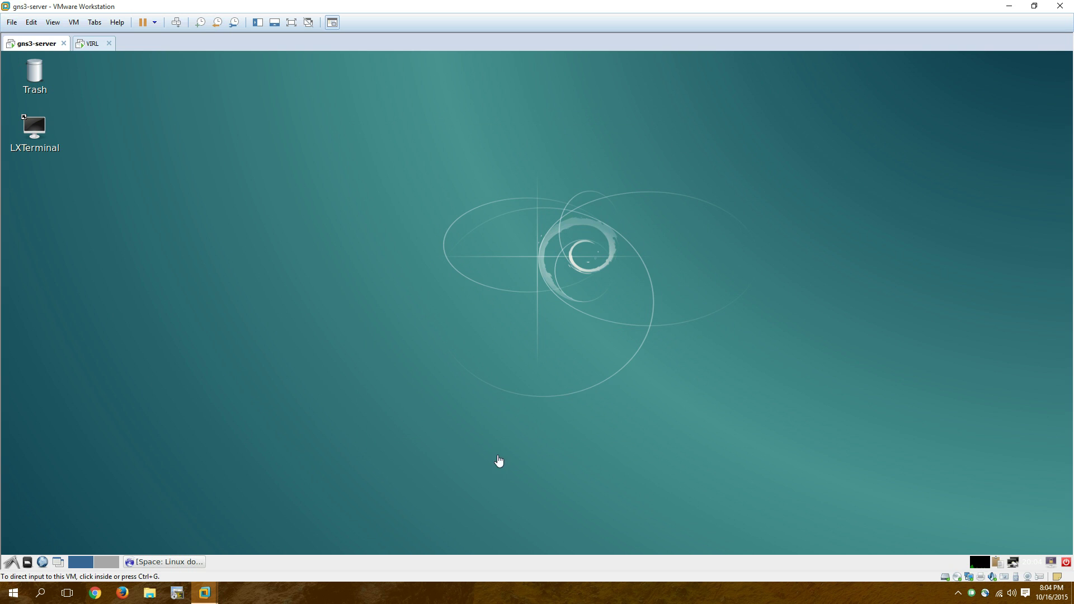
- Restore the browser and review the GNS3 Linux downloads page, from the Debian-based instructions down to the Source archive section
left_click(157, 556)
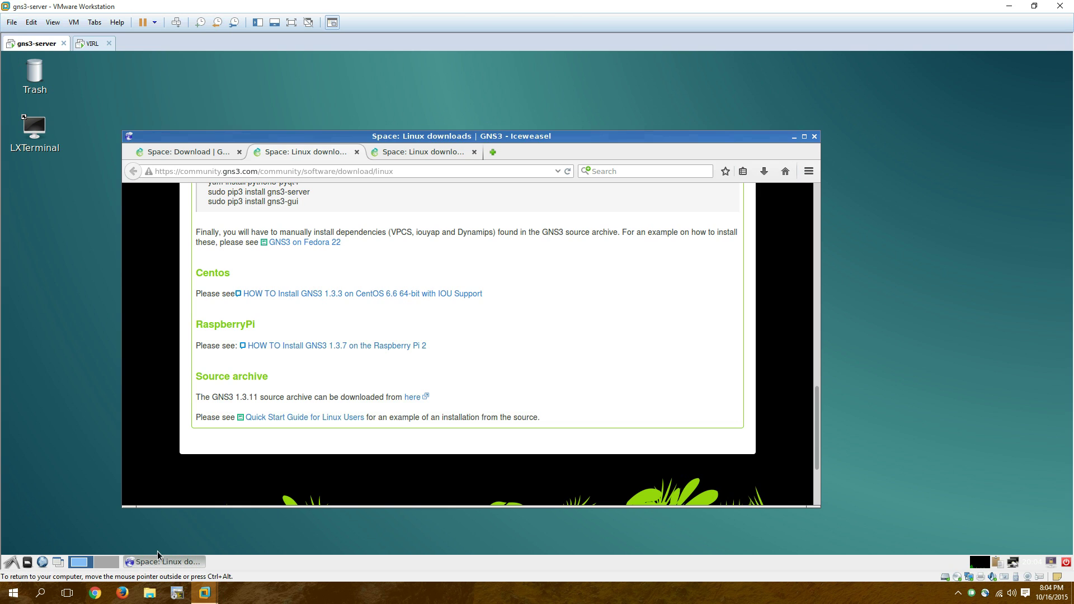
scroll(219, 303, "up", 10)
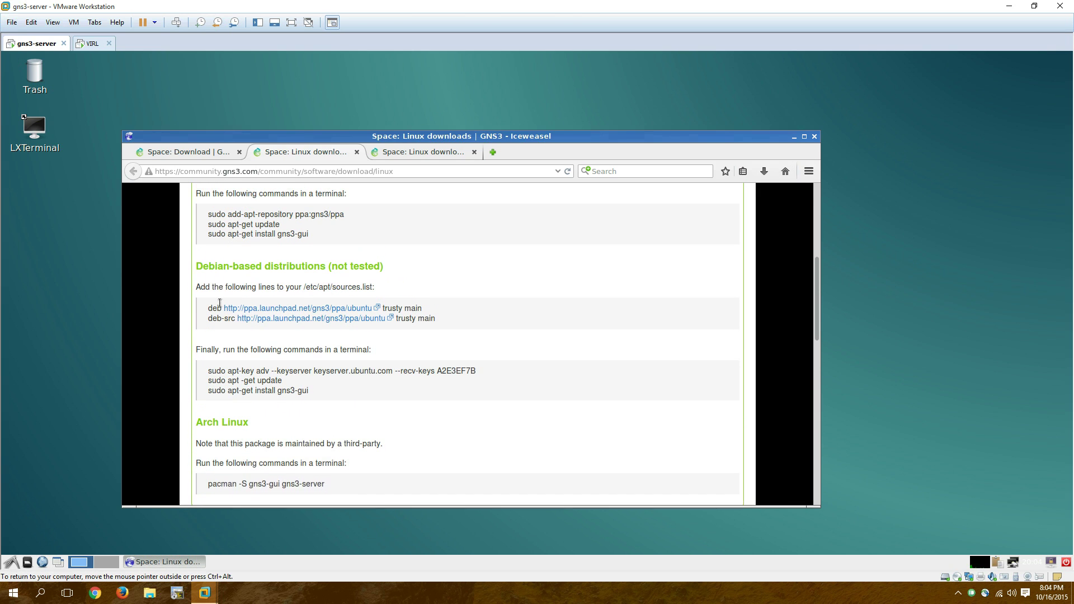
scroll(219, 303, "up", 1)
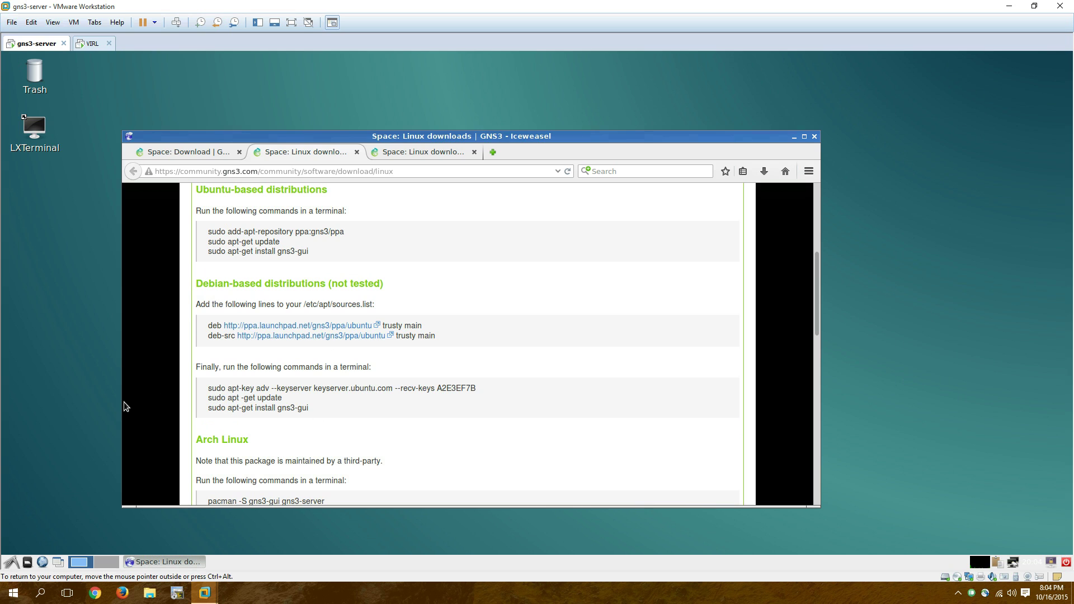
scroll(256, 283, "down", 3)
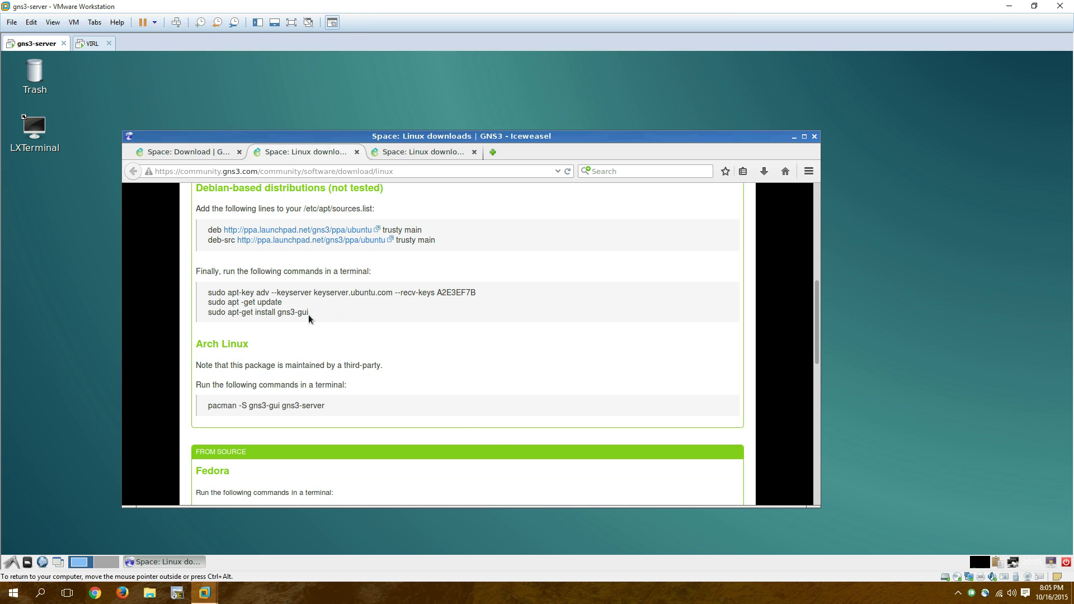
scroll(369, 323, "down", 3)
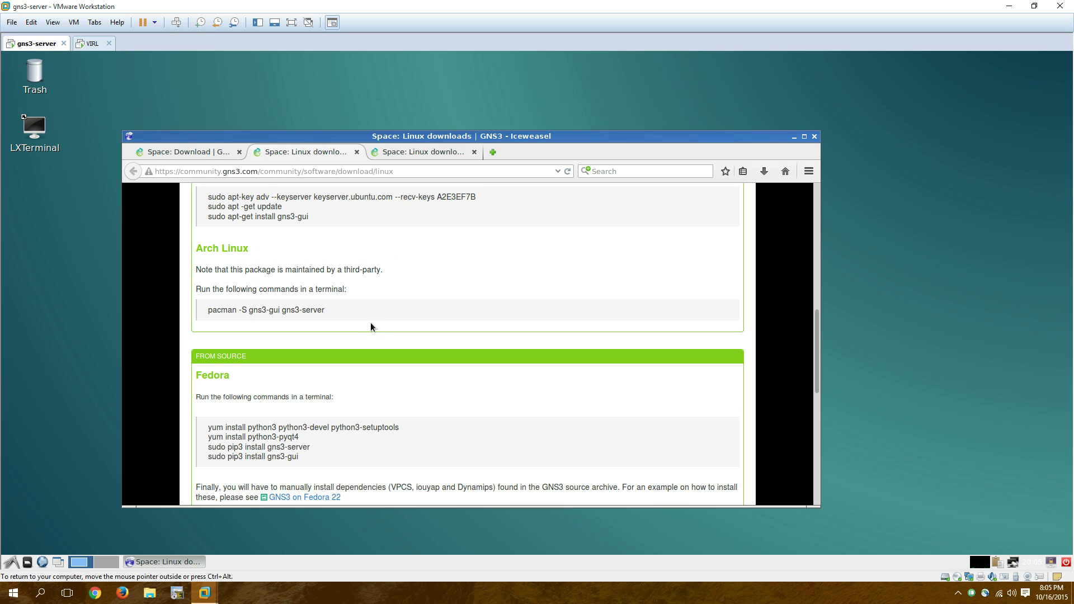
scroll(376, 314, "down", 9)
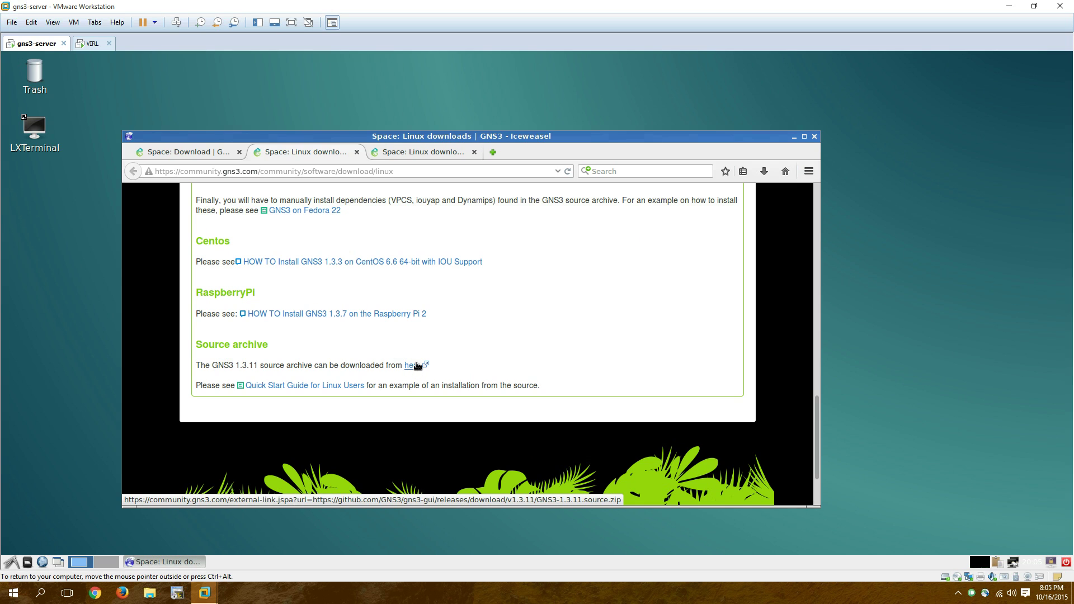
- Open LXTerminal in the gns3-server virtual machine and switch to root with su, entering the root password
left_click(41, 127)
double_click(40, 127)
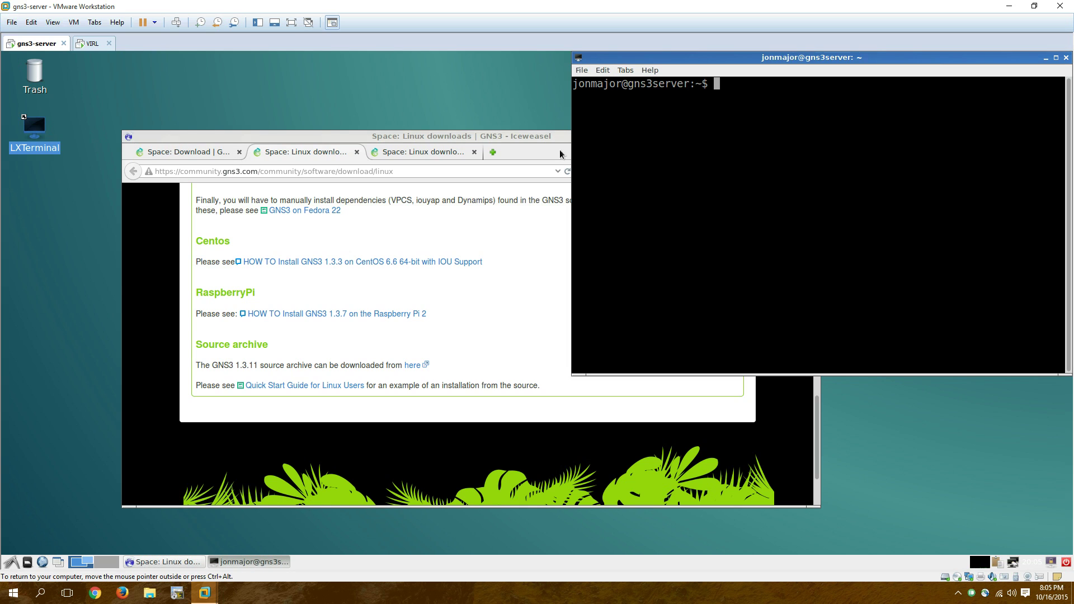
left_click_drag(741, 62, 672, 99)
type("su")
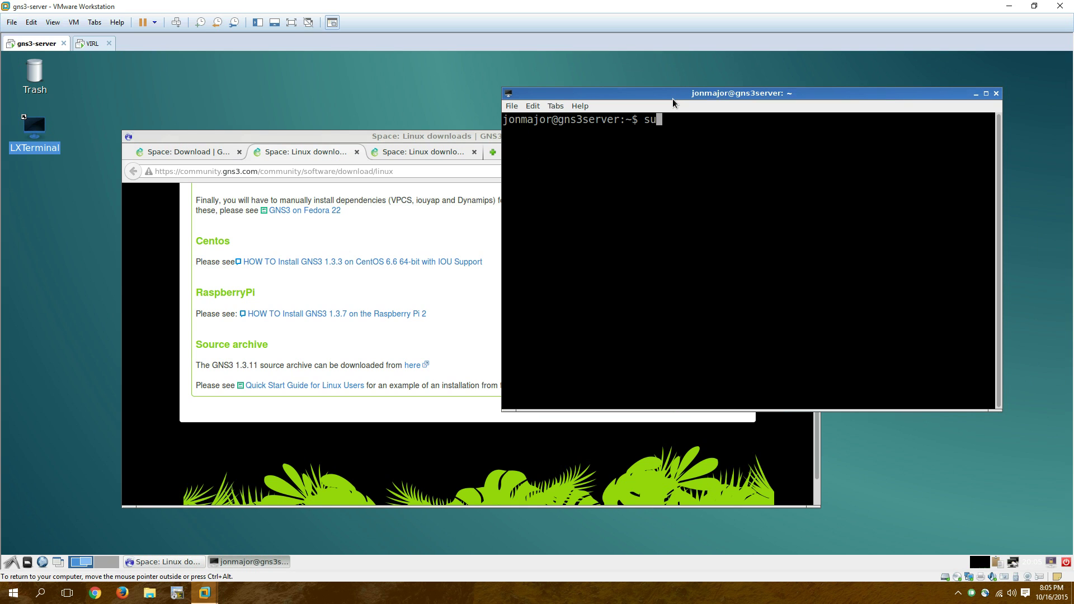
key("Return")
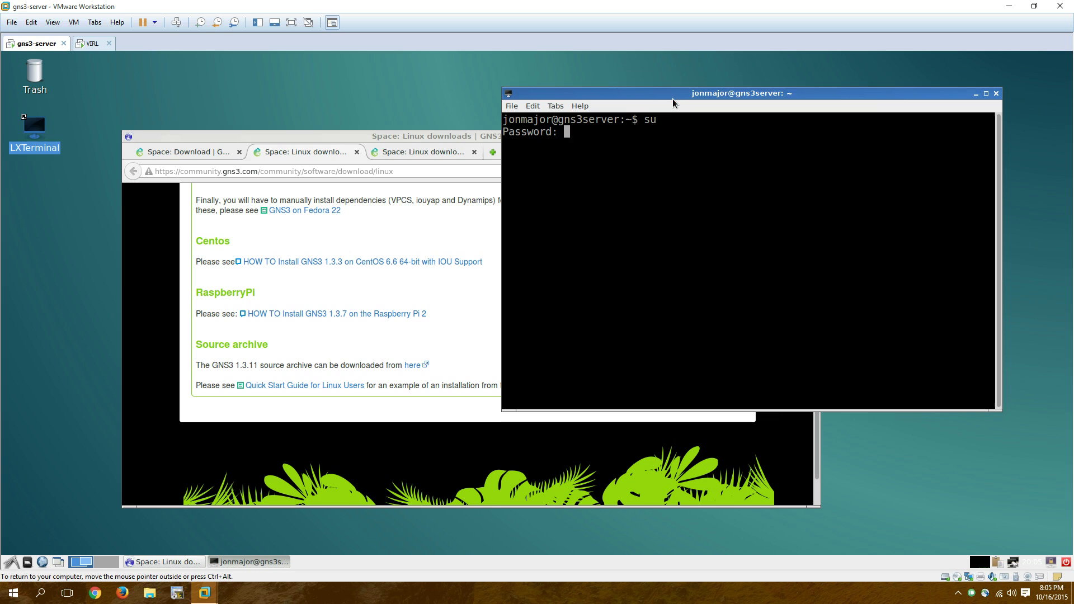
key("Return")
key("Return")
key("Return")
key("Return")
- Try to install the QEMU packages by running "apt-install qemu-kvm qemu-system-x86" in the root terminal
type("aapt")
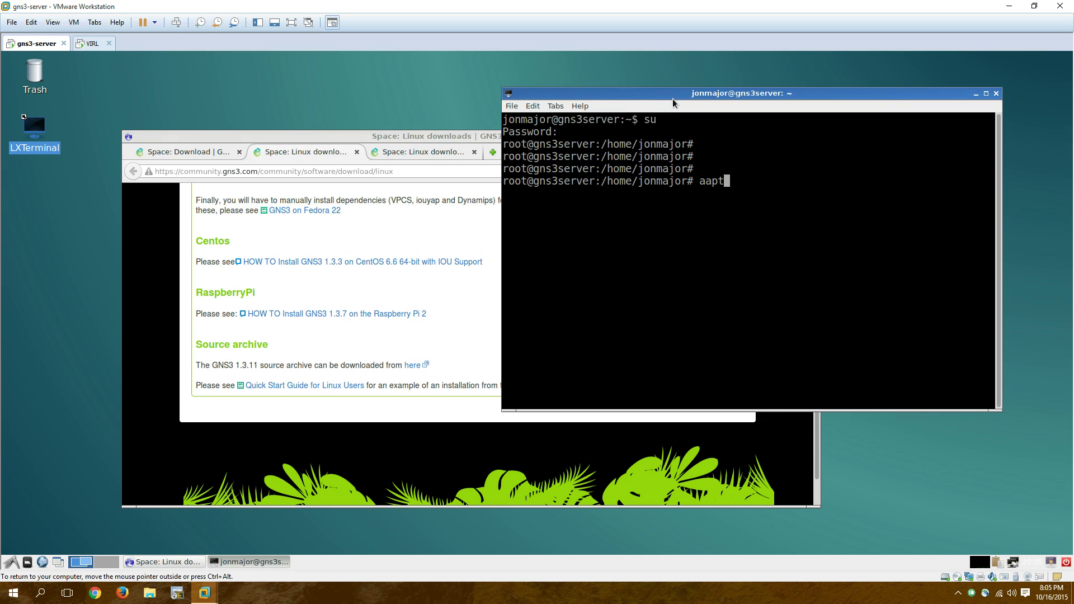
key("BackSpace")
key("BackSpace")
type("pt-install")
type("qemu-kvm qemu-s")
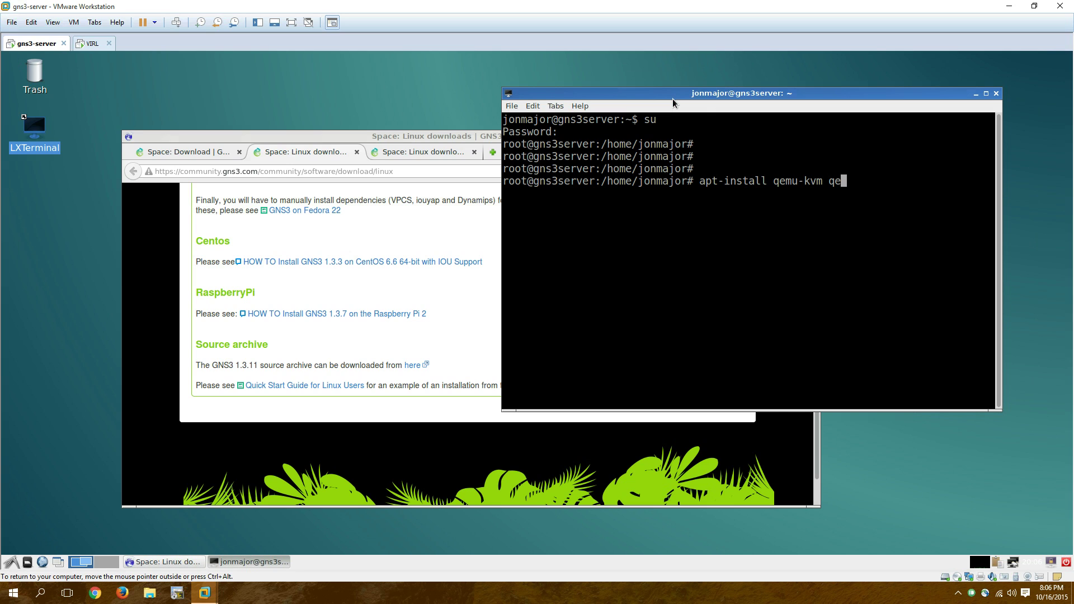
type("ystem-")
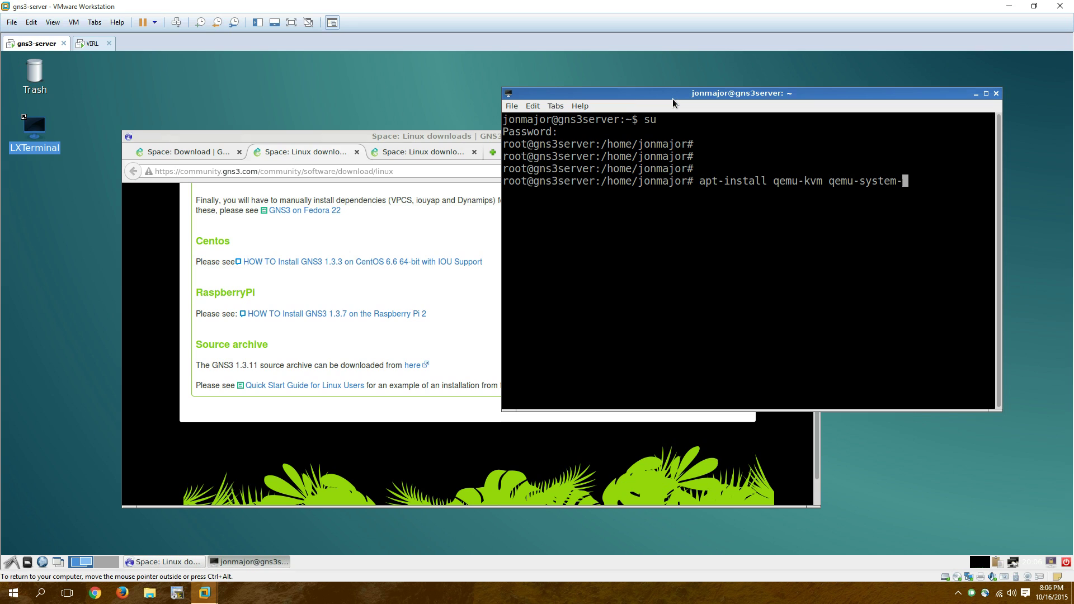
type("x84")
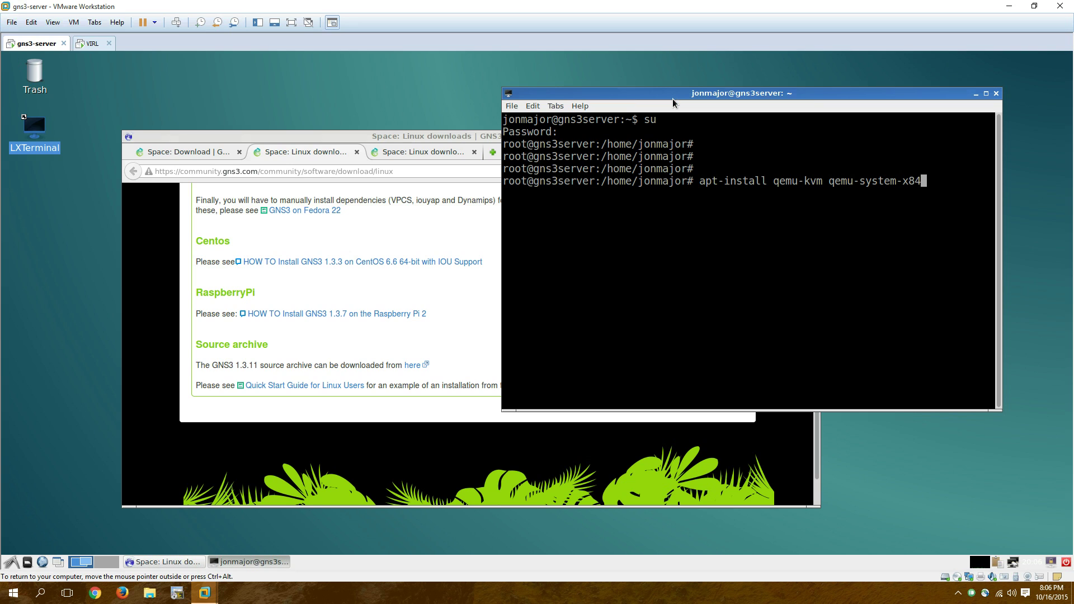
key("Return")
- Recall the previous command, correct it to "apt-get install qemu-kvm qemu-system-x86", and run it
key("Up")
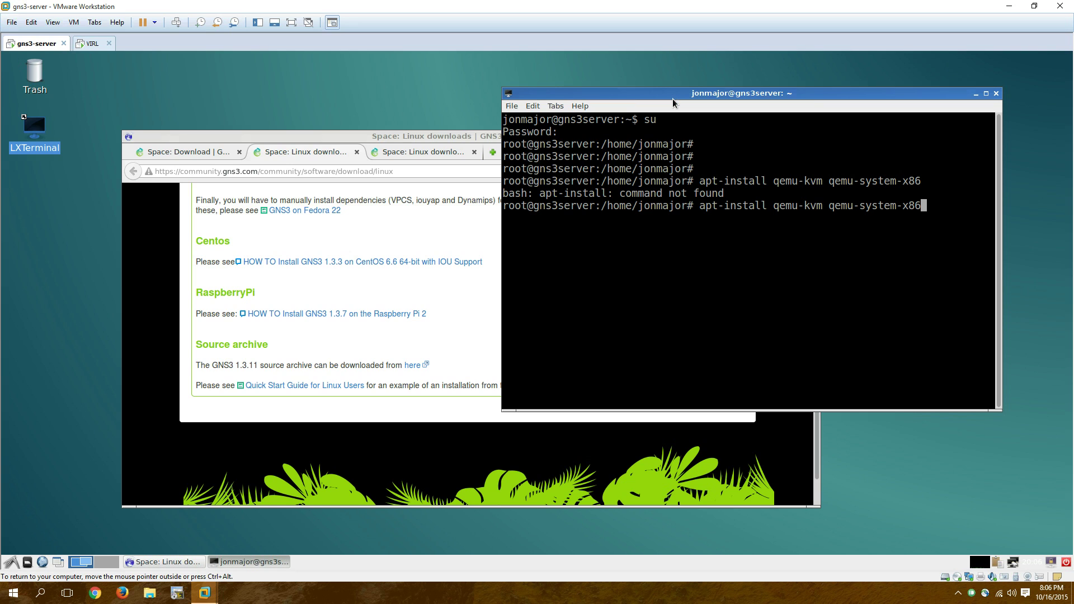
key("Home")
key("Right")
key("Right")
key("Right")
key("Right")
type("get")
key("Return")
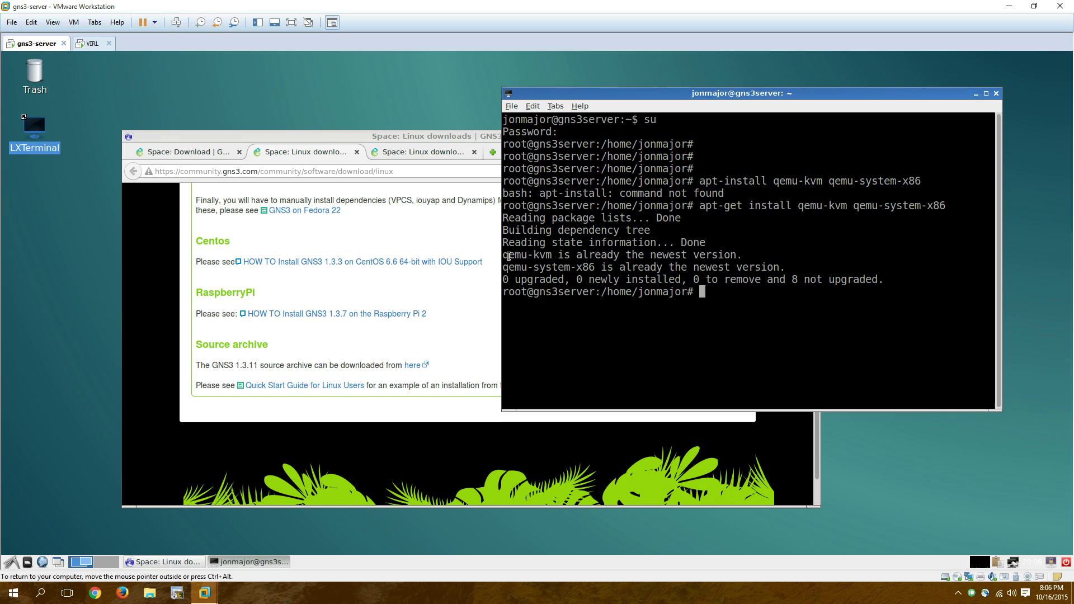
- Highlight the version status lines for qemu-kvm and qemu-system-x86 in the terminal output, and clear the selection
left_click_drag(512, 256, 655, 283)
triple_click(536, 267)
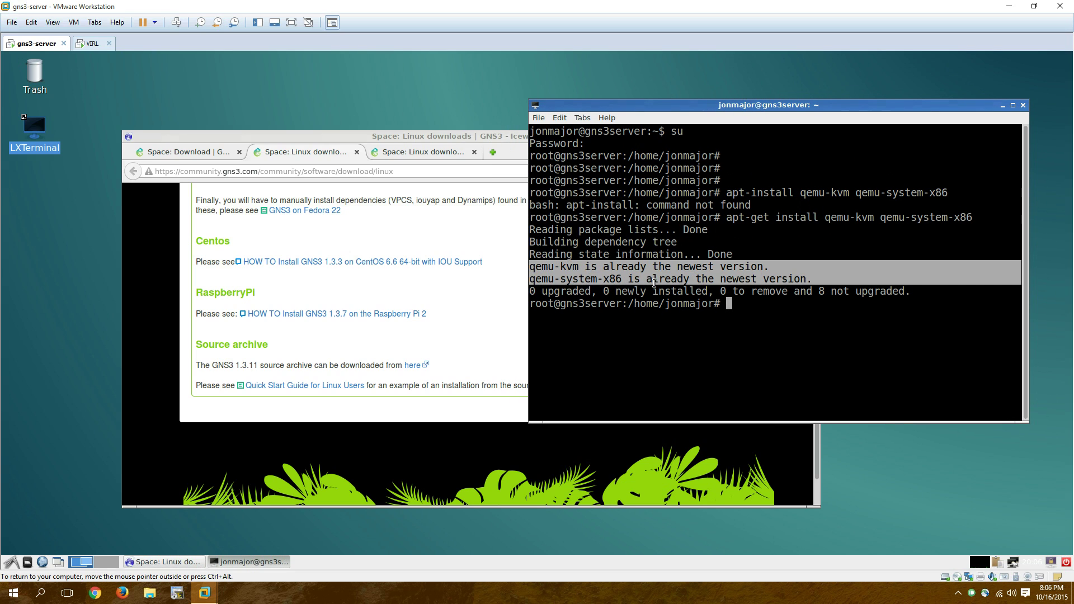
left_click(853, 338)
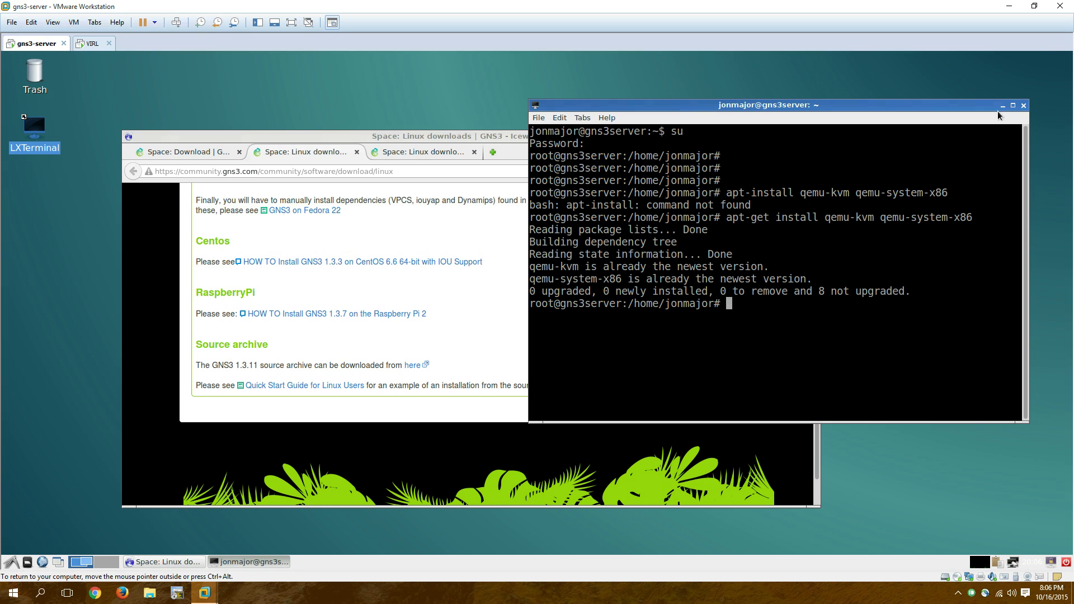
- Minimize the terminal, download GNS3-1.3.11.source.zip from the Source archive section's link, and open the folder containing it
left_click(1003, 106)
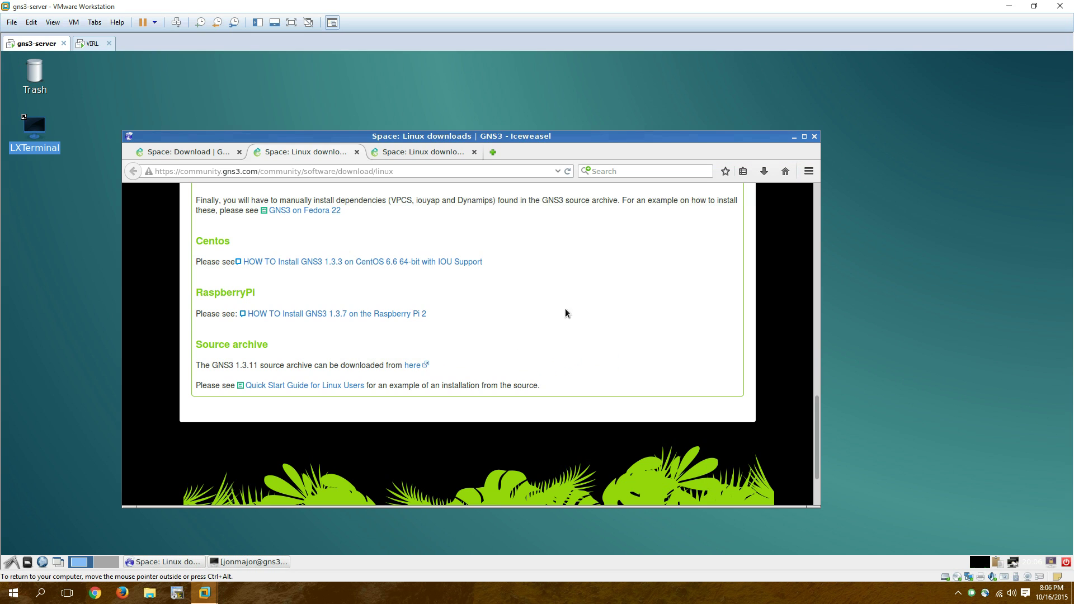
left_click(414, 366)
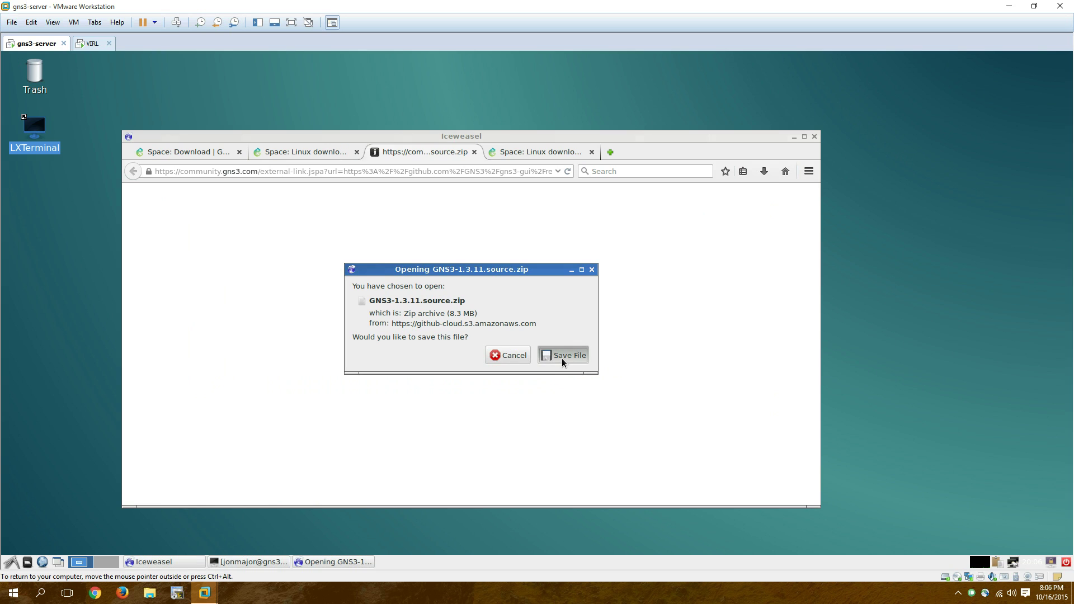
left_click(561, 357)
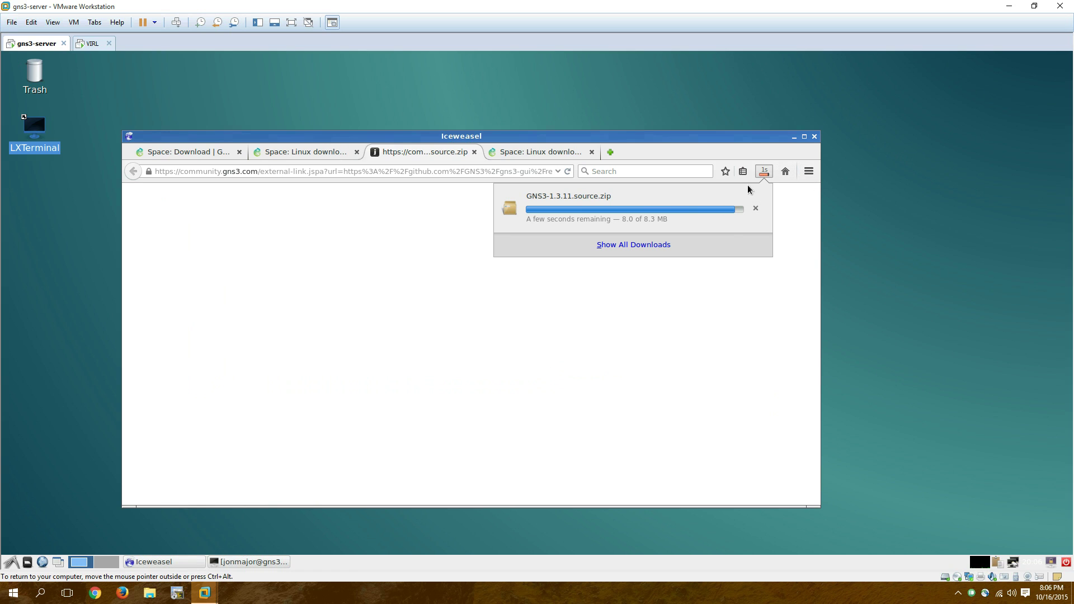
left_click(764, 173)
left_click(765, 172)
left_click(757, 204)
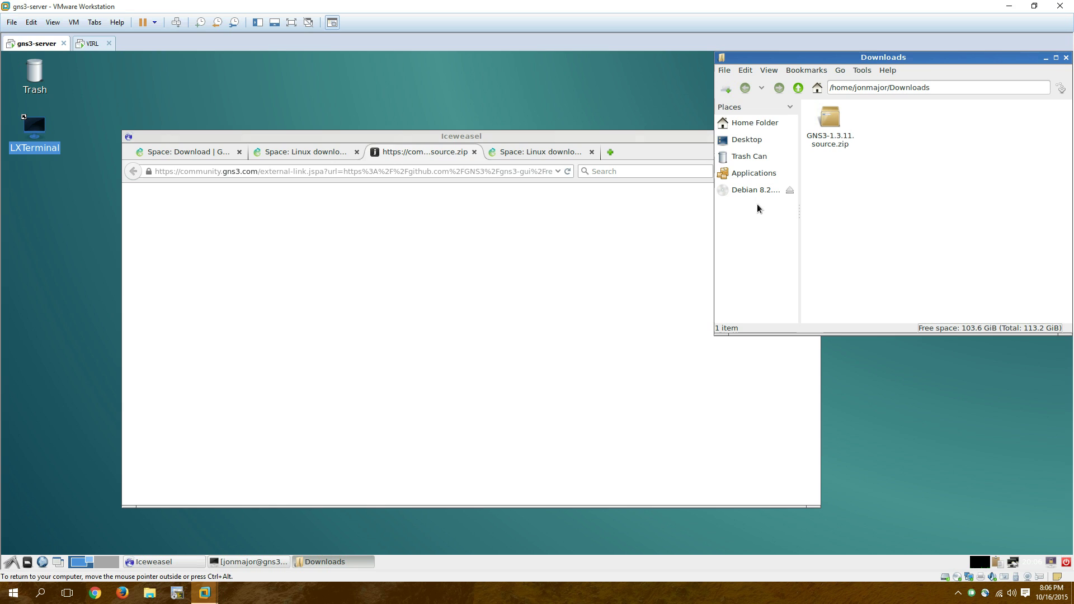
- Extract GNS3-1.3.11.source.zip in place inside the Downloads folder
left_click_drag(842, 65, 591, 102)
right_click(584, 160)
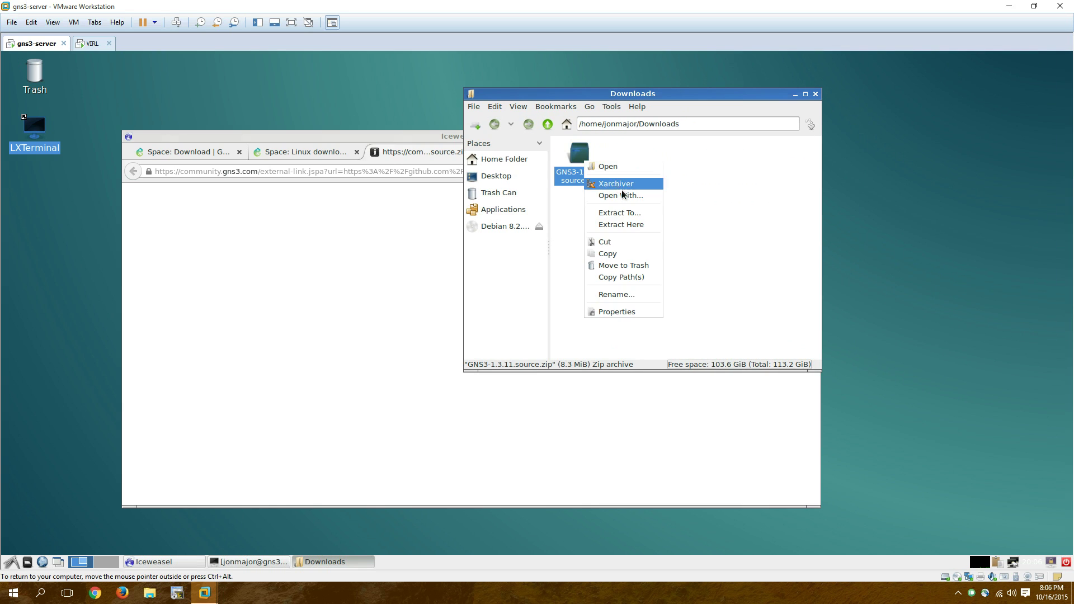
left_click(636, 225)
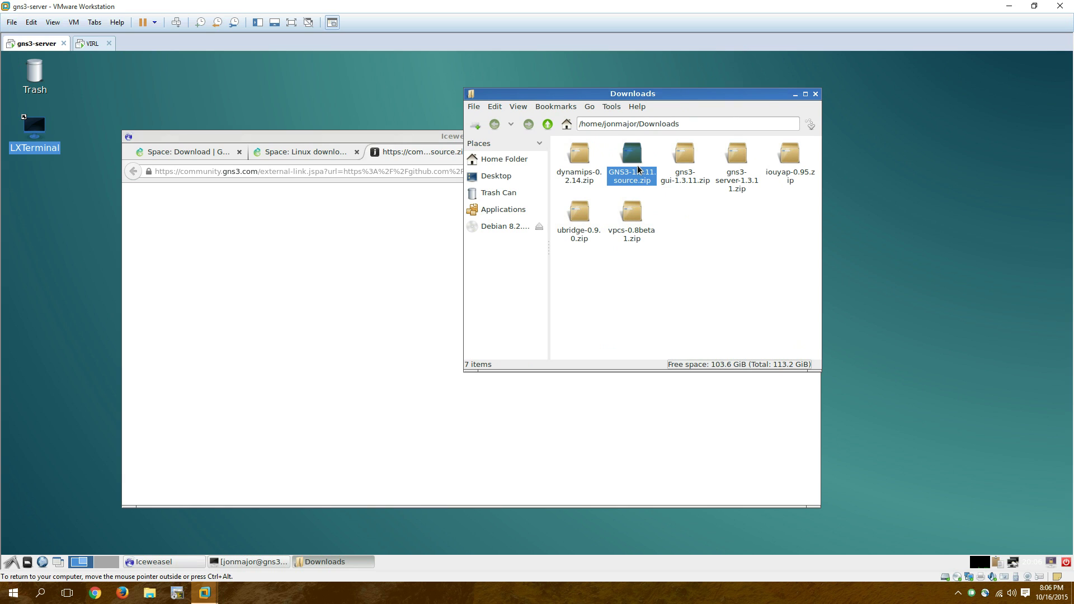
left_click(709, 223)
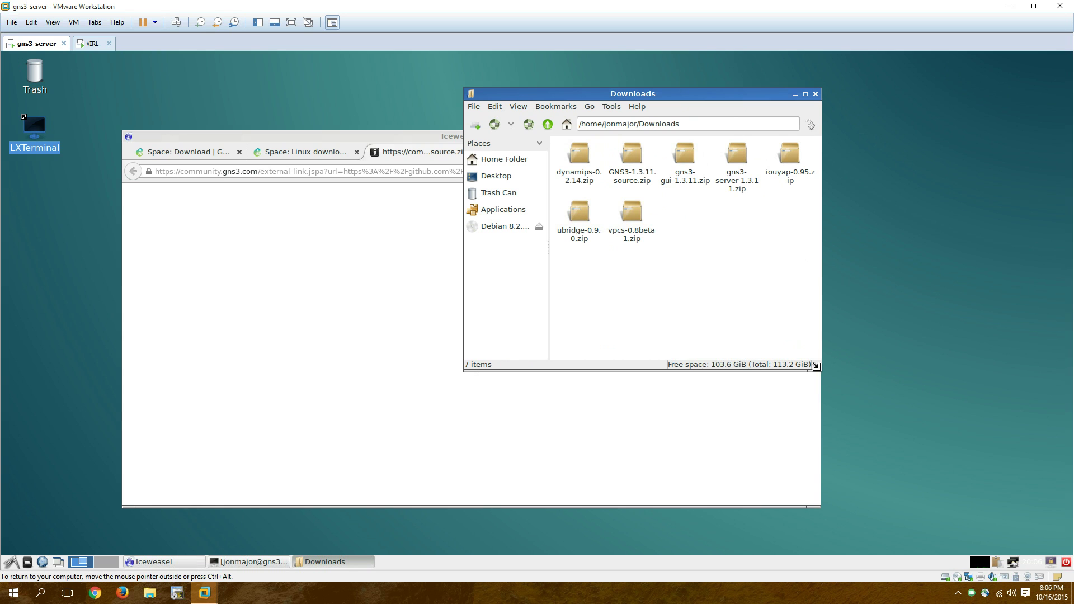
- Enlarge and reposition the Downloads window, and extract gns3-server-1.3.11.zip in the same folder
left_click_drag(821, 371, 1023, 467)
left_click_drag(806, 95, 537, 109)
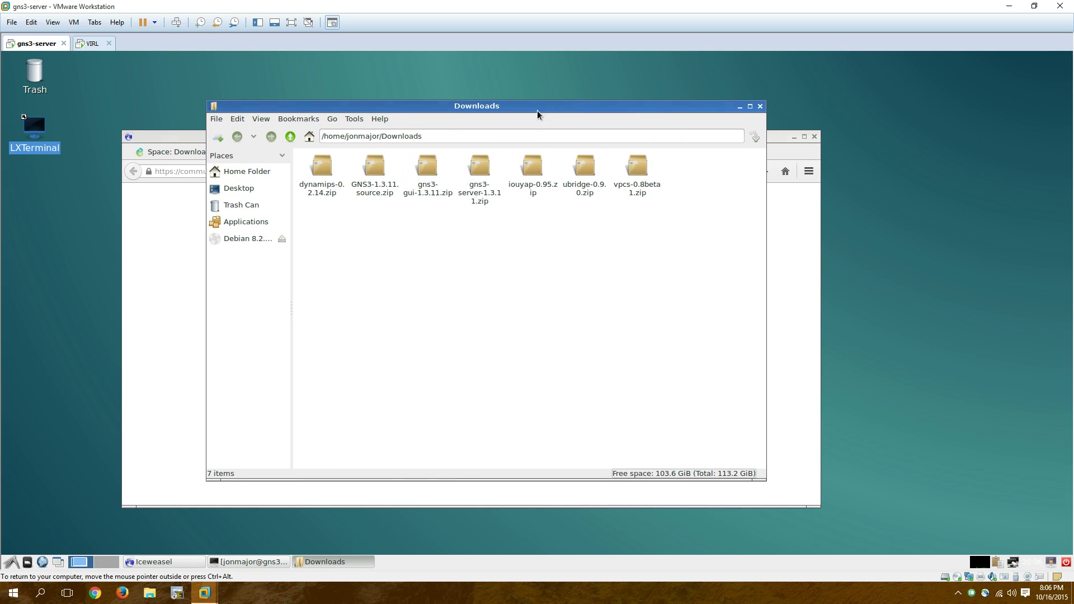
left_click(480, 167)
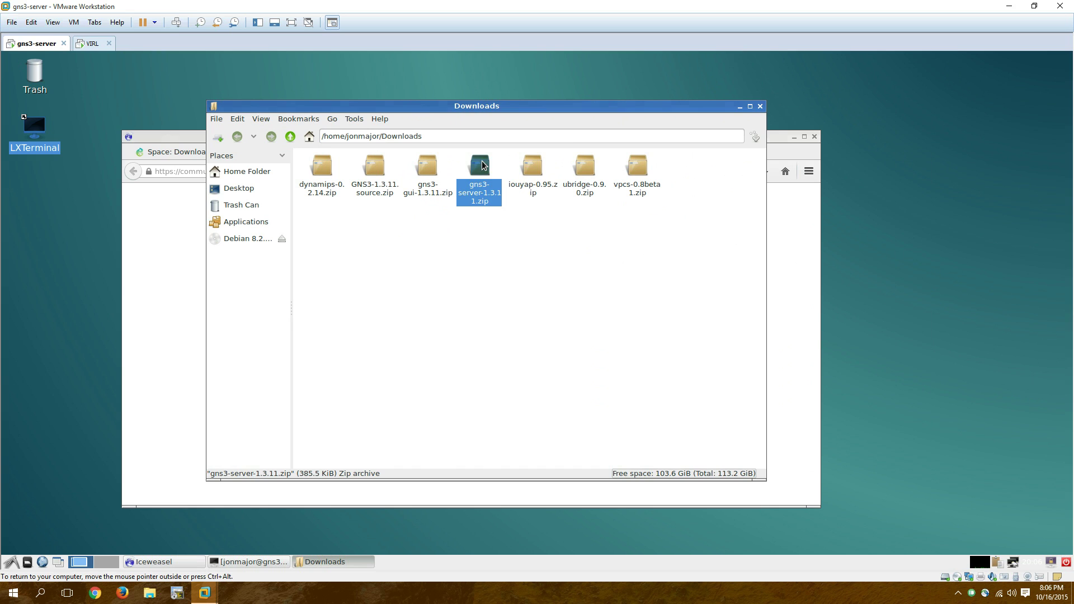
right_click(482, 161)
left_click(520, 225)
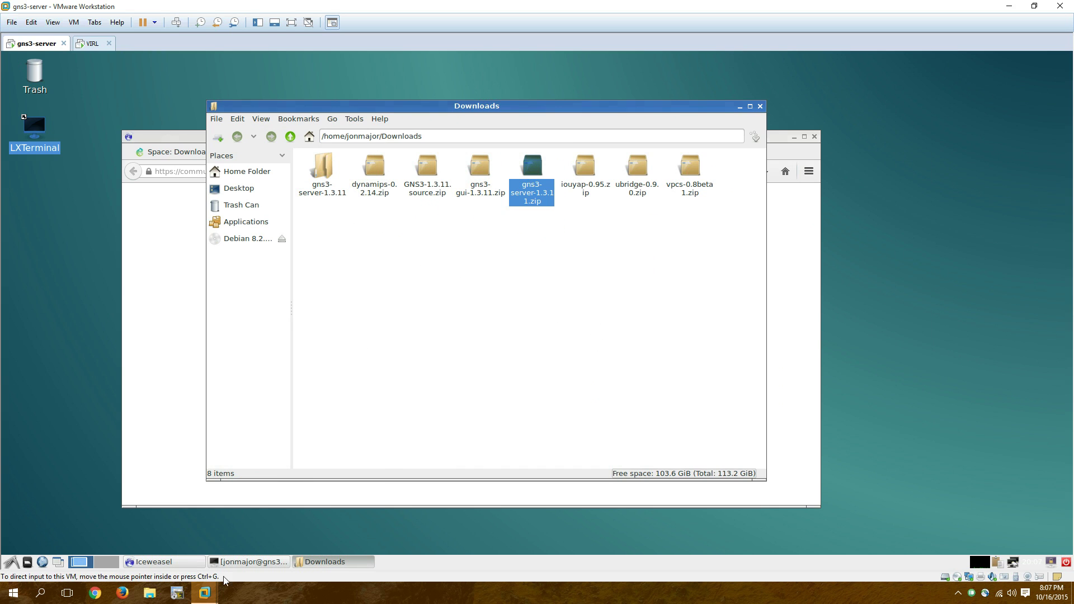
- In the root terminal, change into Downloads/gns3-server-1.3.11 and list its contents with "ls -l"
left_click(257, 562)
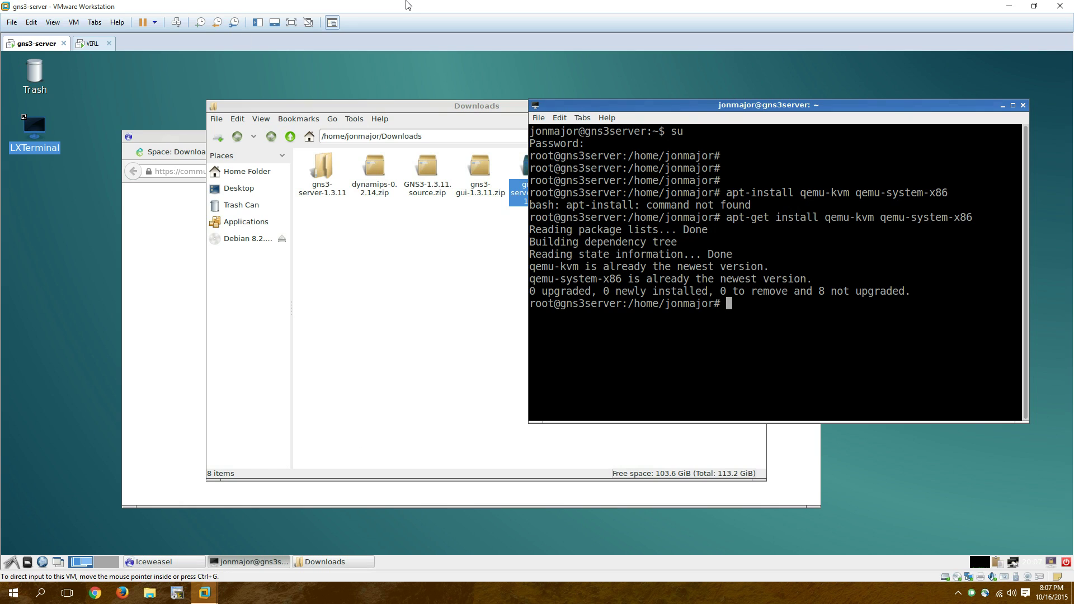
type("cd Do")
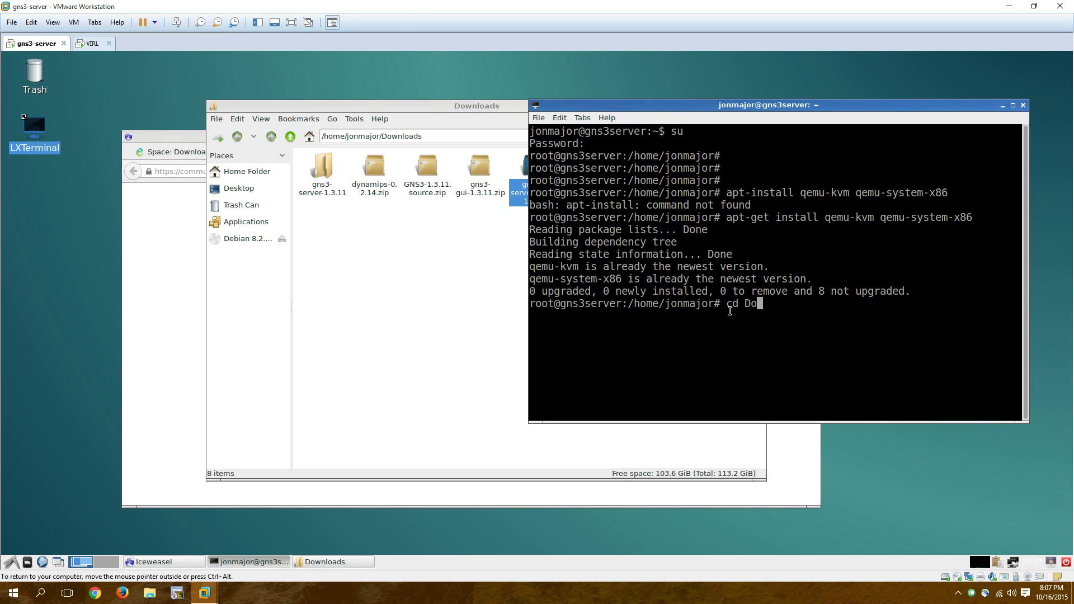
key("Tab")
key("Return")
type("cd gns3-s")
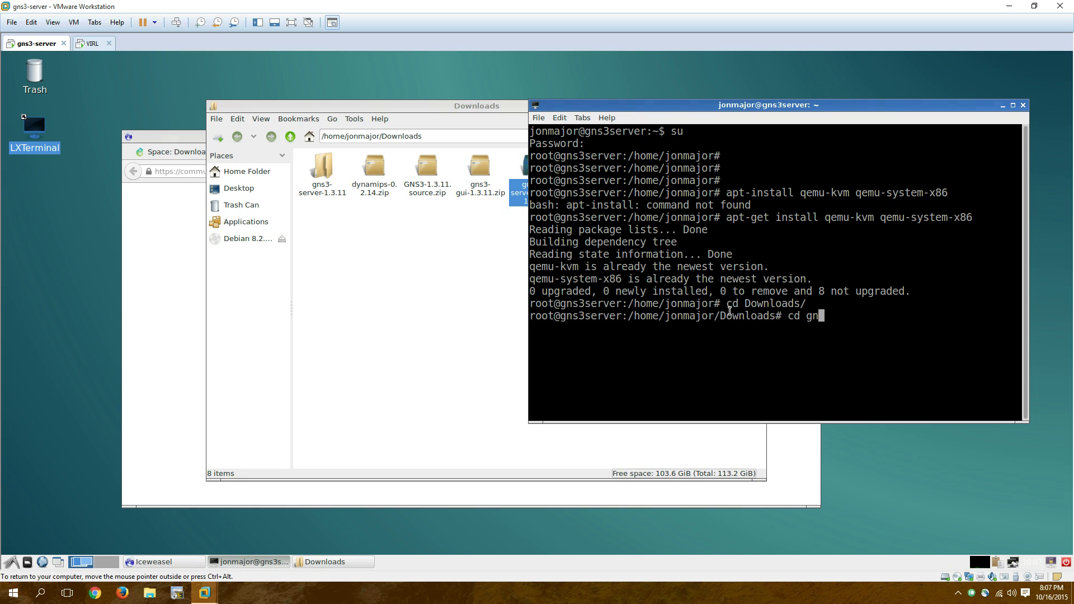
key("Tab")
key("Return")
type("ls -l")
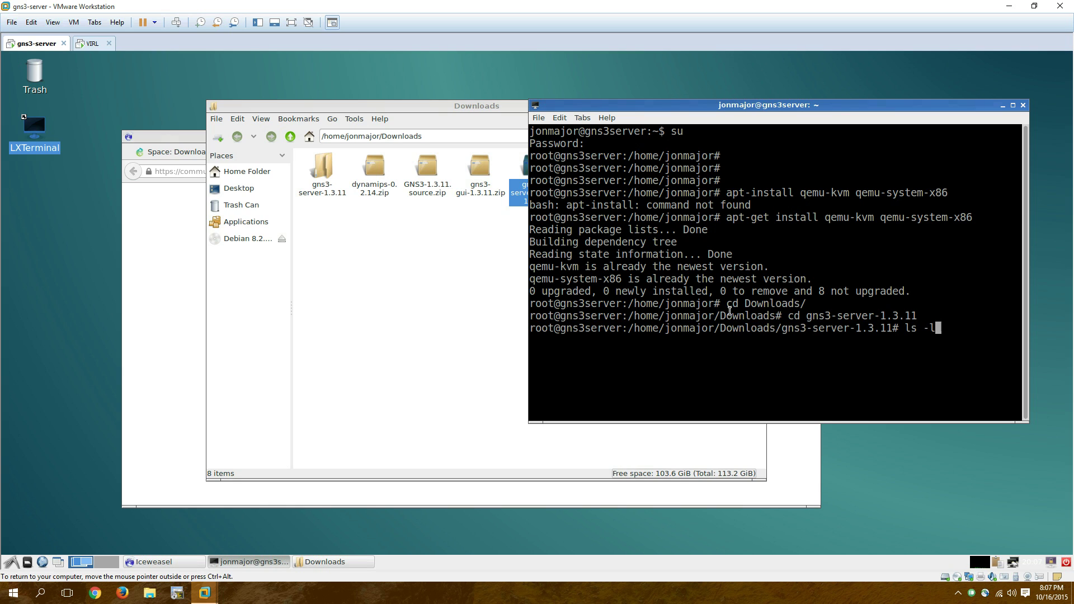
key("Return")
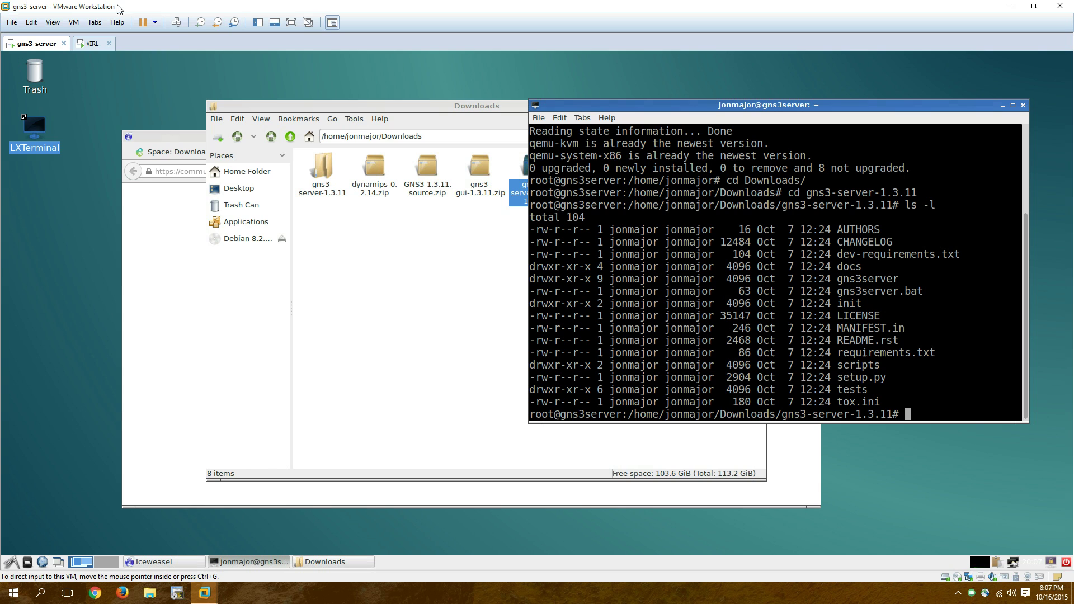
- Enlarge the terminal window and install Python setuptools by running "apt-get install python-setuptools"
left_click_drag(529, 101, 140, 89)
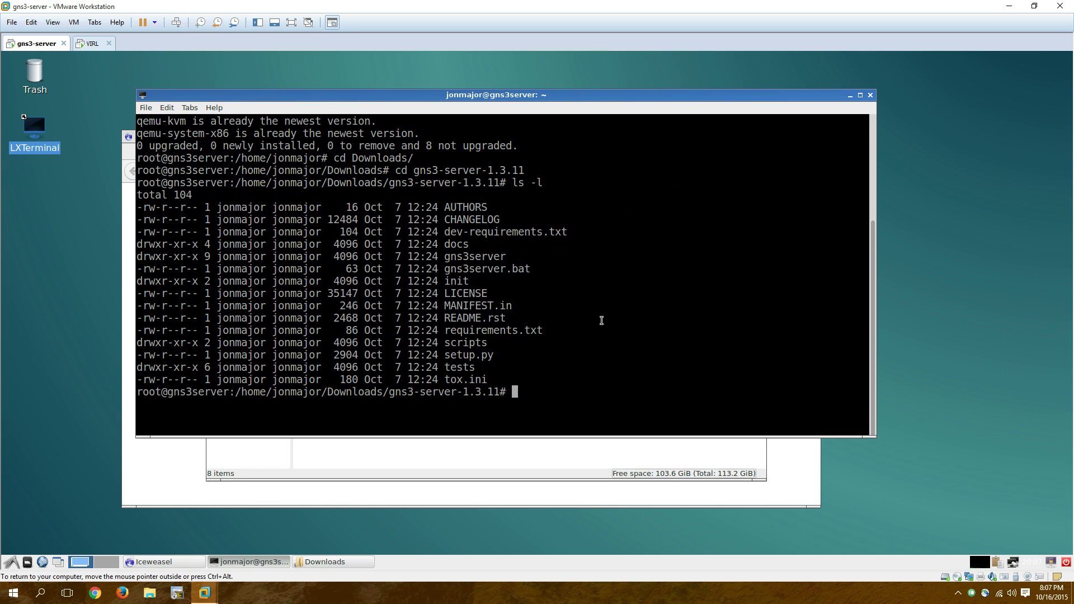
key("Return")
key("Return")
key("Return")
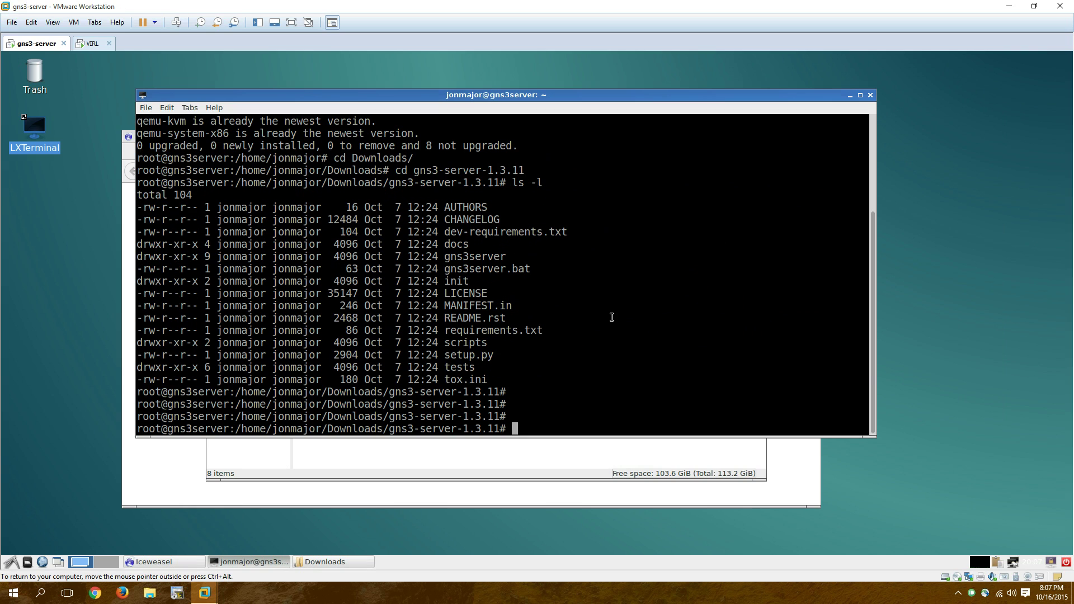
type("apt-get install python-setuptools")
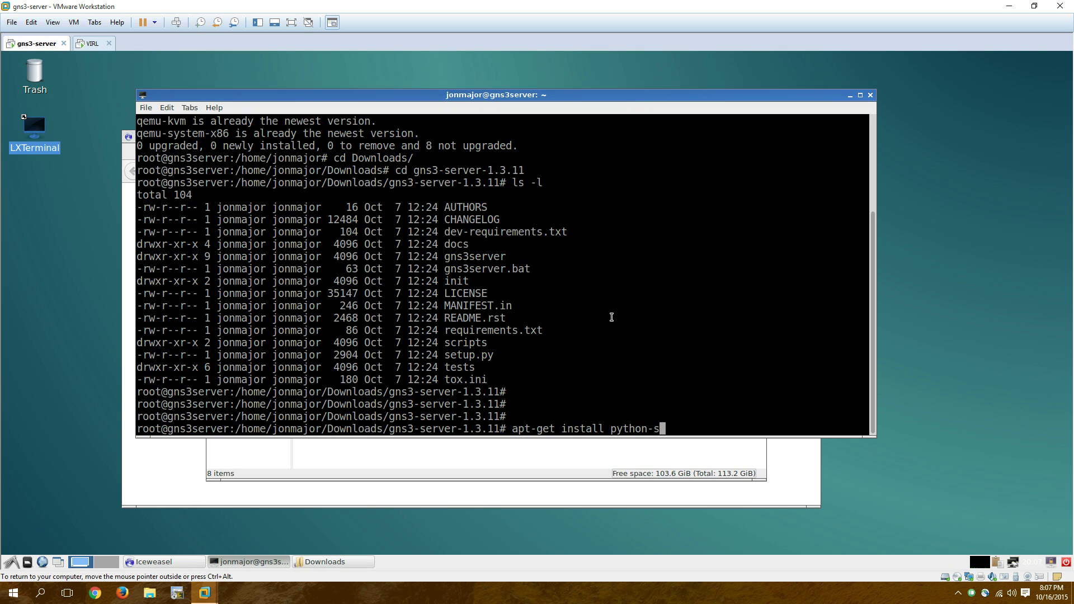
key("Return")
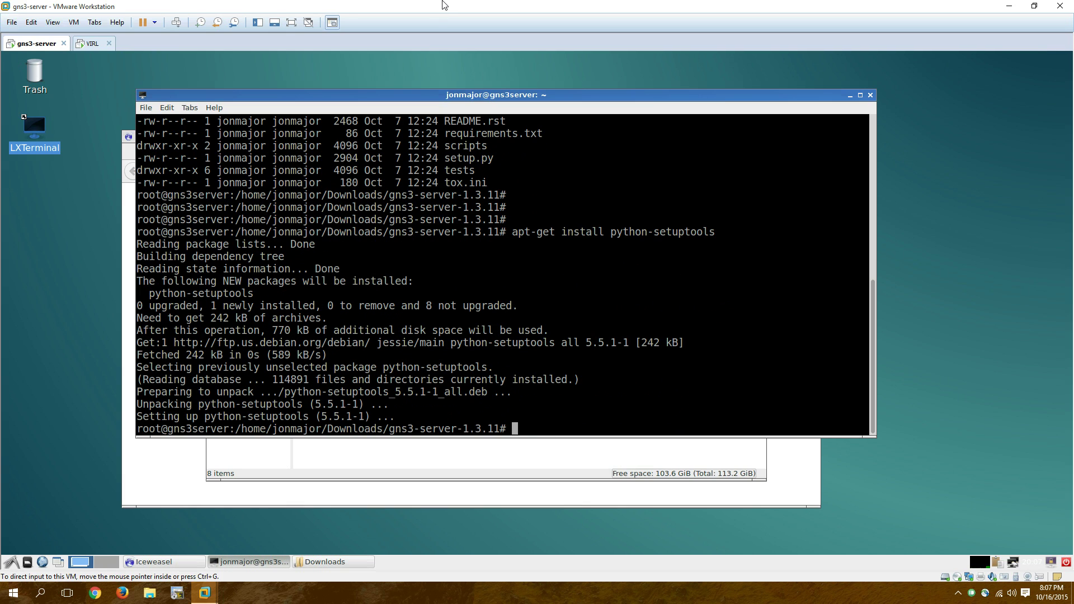
key("Return")
key("Return")
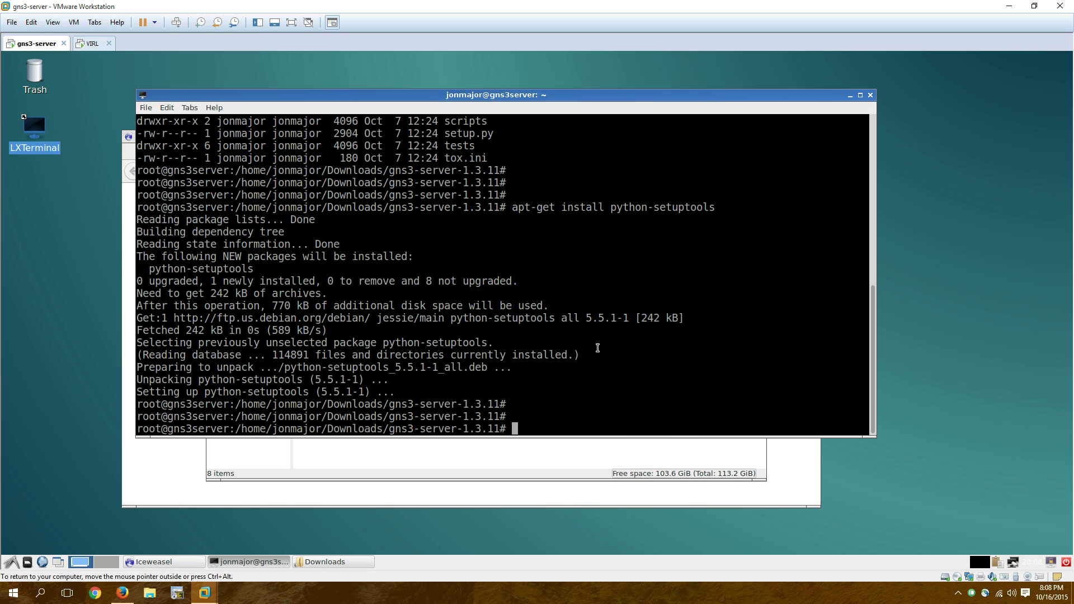
- Recall the setuptools install command, change it to "apt-get install python3-setuptools python3-netifaces", and run it
key("Up")
key("Left")
key("Left")
key("Left")
key("Left")
key("Left")
key("Left")
key("Left")
key("Left")
key("Left")
key("Left")
key("Left")
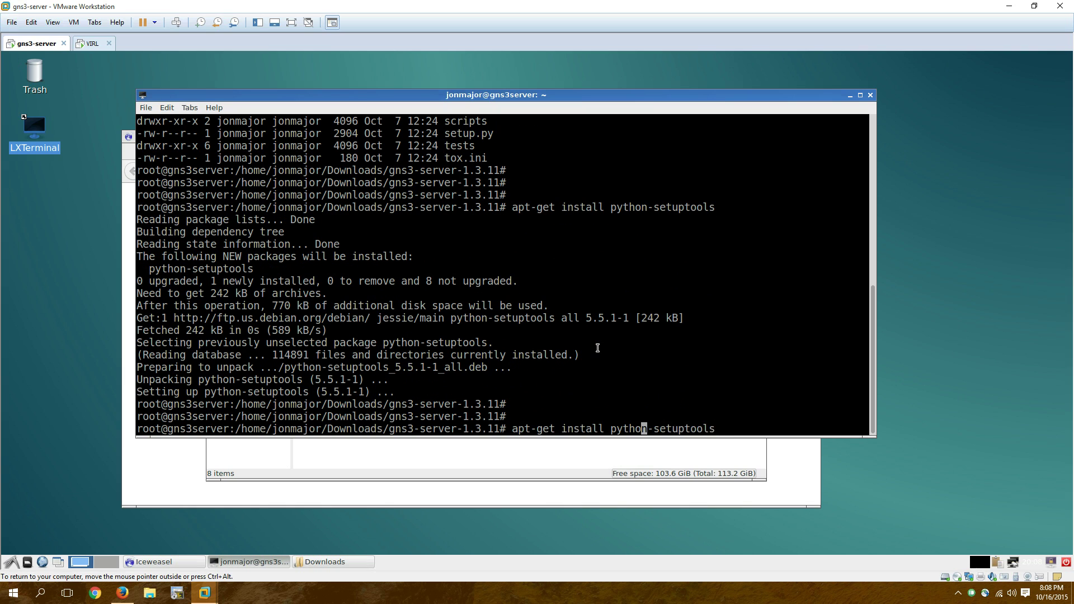
type("3")
key("Right")
key("Right")
key("Right")
key("Right")
key("Right")
key("Right")
key("Right")
key("Right")
key("Right")
key("Right")
key("Right")
type("python")
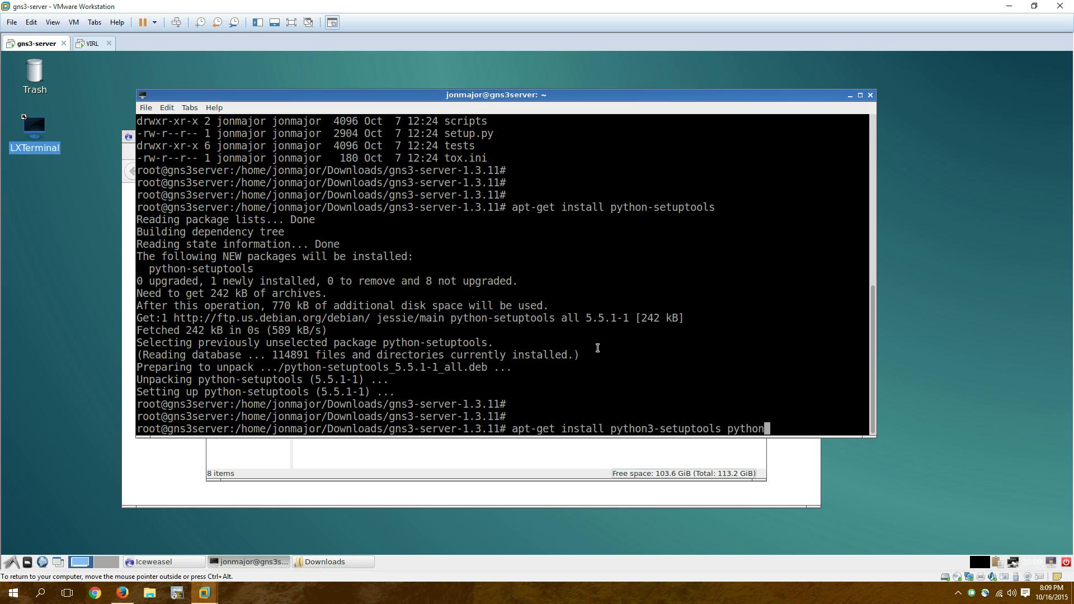
type("3")
type("-netif")
type("ace")
type("s")
key("Return")
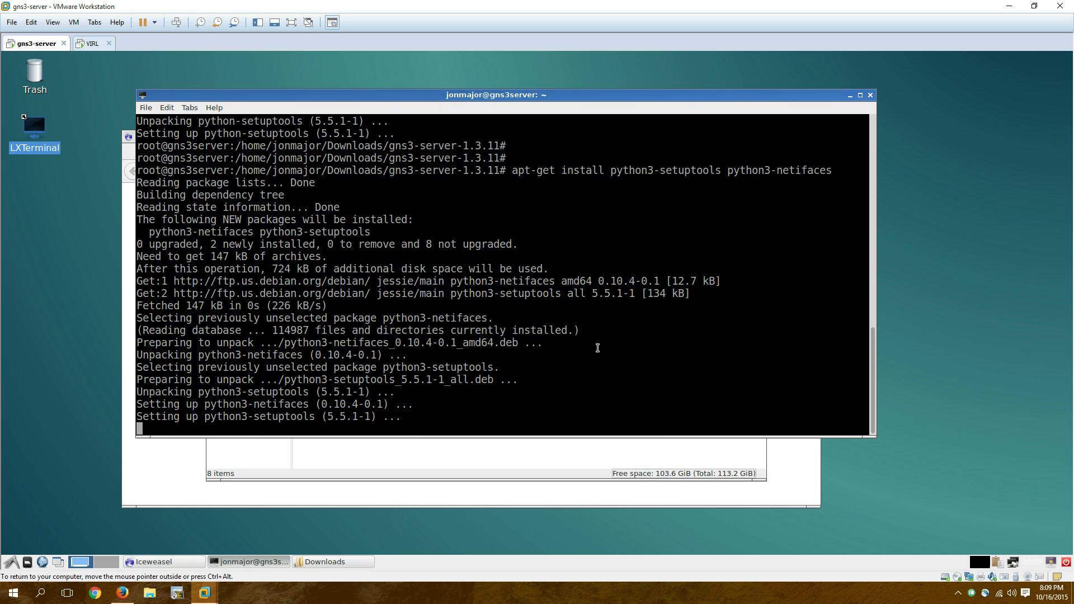
- Install the GCC compiler package by running "apt-get install gcc"
key("Return")
key("Return")
type("apt-geta")
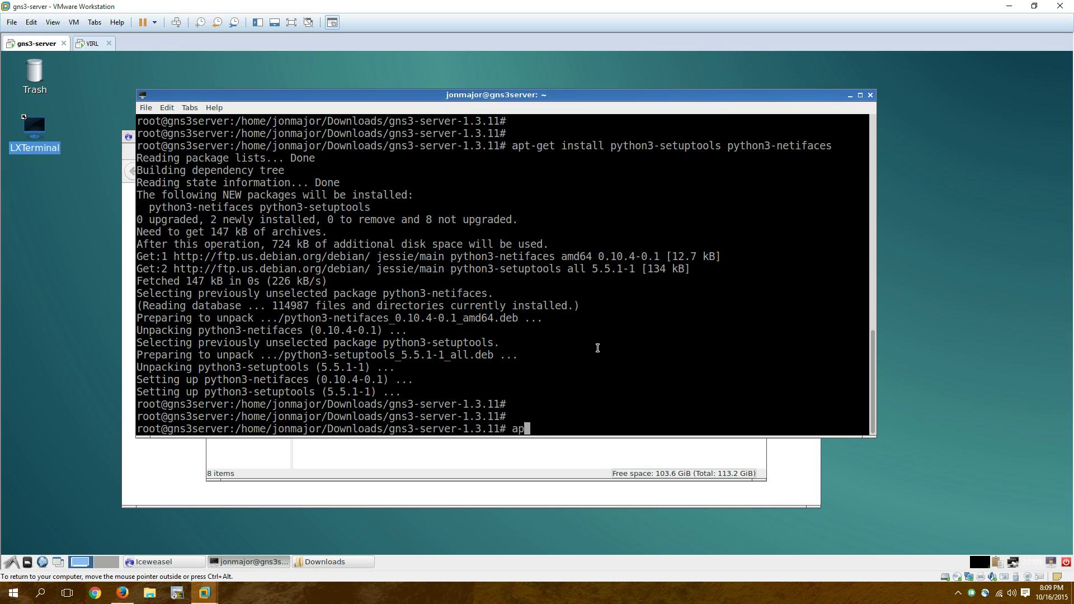
key("BackSpace")
type("install gcc")
key("Return")
key("Return")
key("Return")
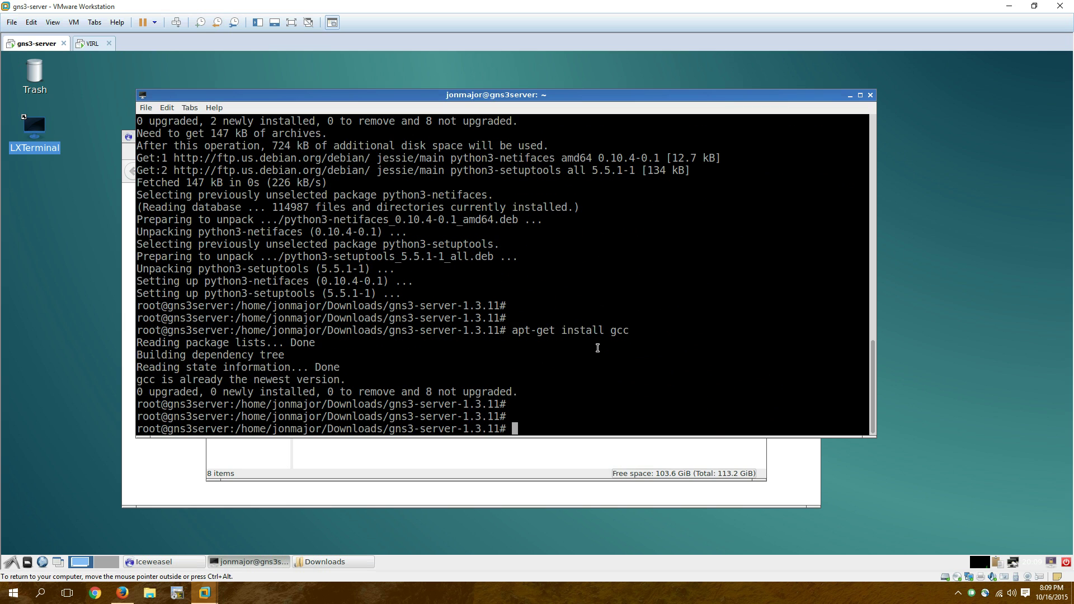
- List the gns3-server-1.3.11 folder with "ls -l" and install the server by running "python3 setup.py install"
type("ls -l")
key("Return")
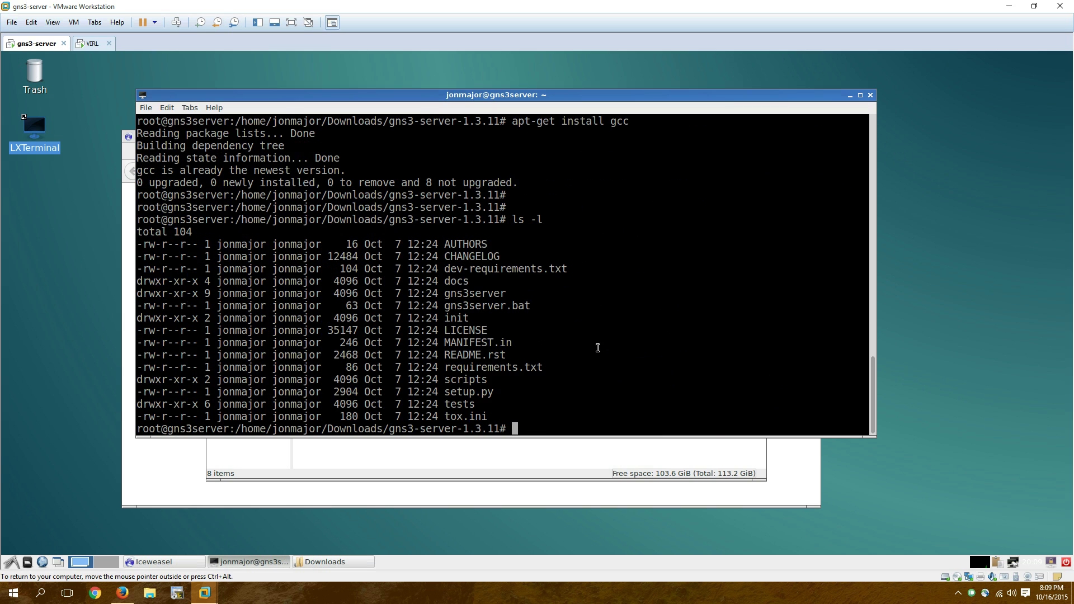
type("python3 set")
key("Tab")
type("install")
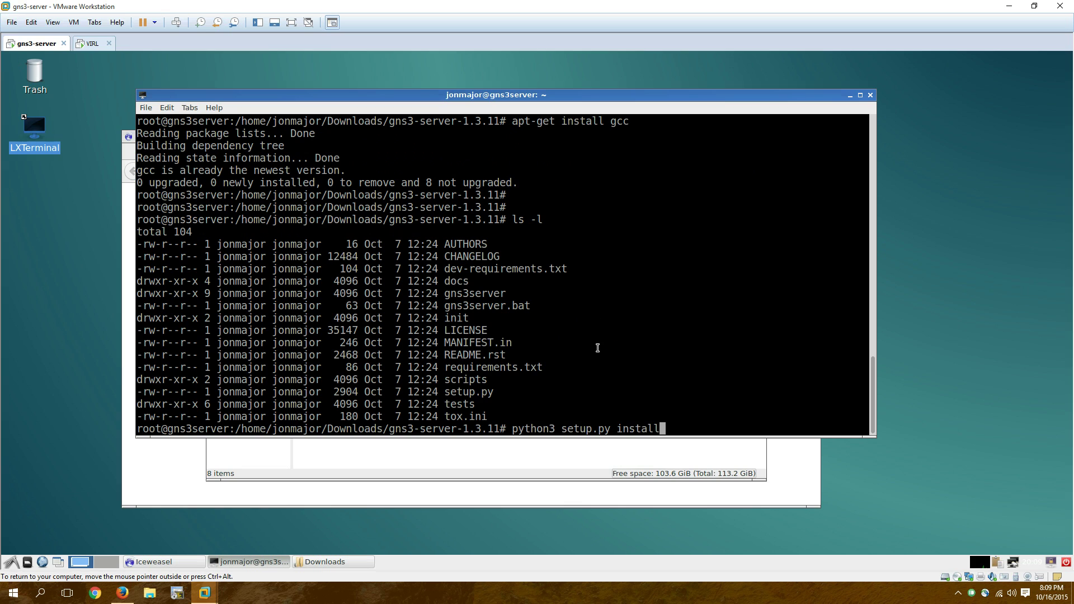
key("Return")
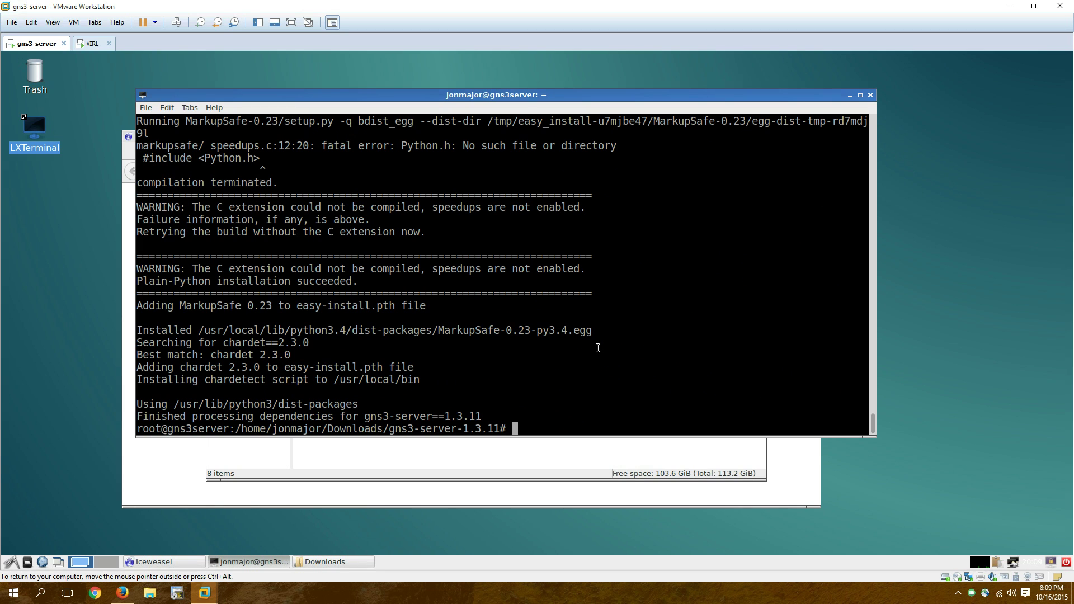
key("Return")
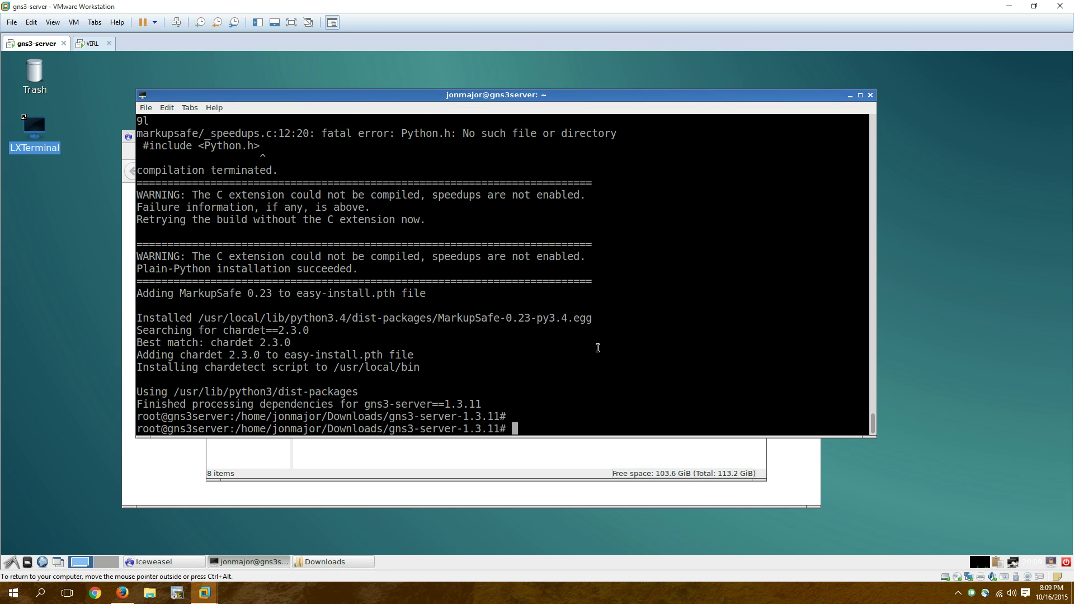
key("Return")
key("Return")
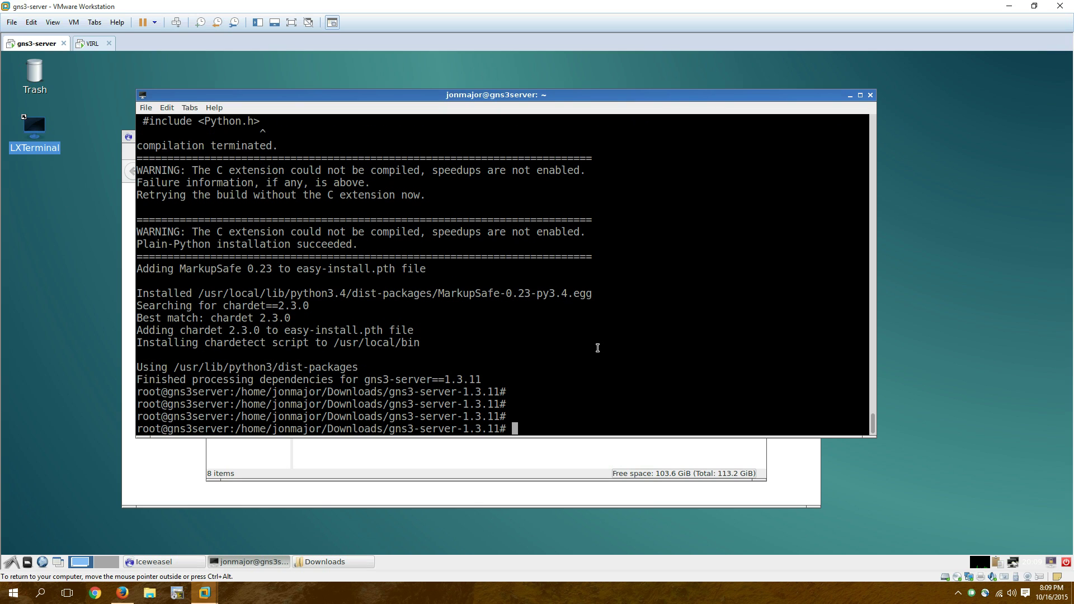
- Return to root's home directory with "cd ~" and clear the terminal
type("cd ~")
key("Return")
key("Return")
key("Return")
key("Return")
type("clear")
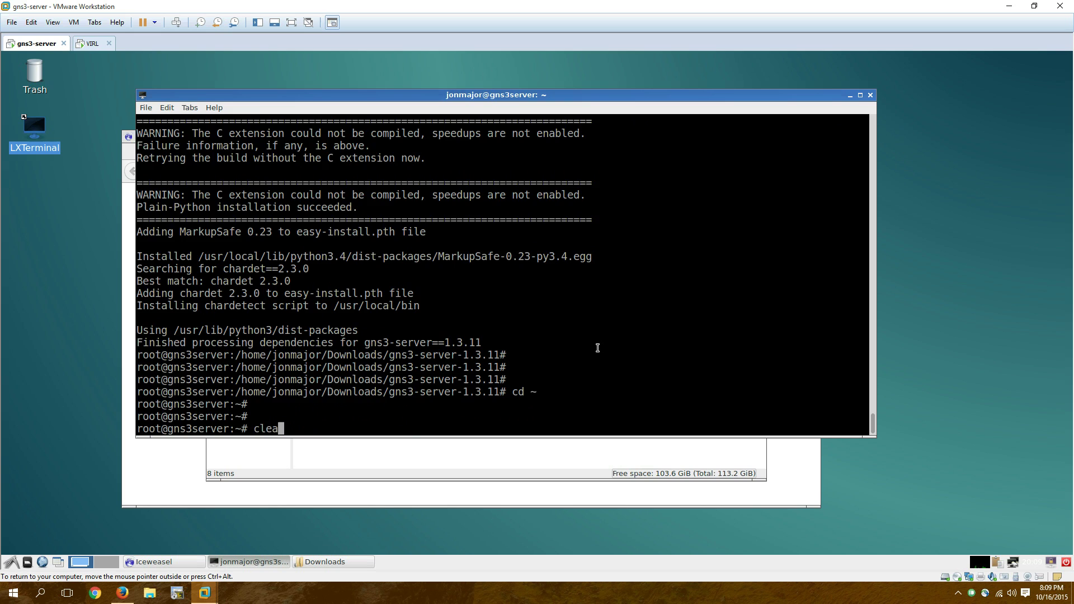
key("Return")
- Test the installation by starting the server with "gns3server", and interrupt it to return to the prompt
type("gns3server")
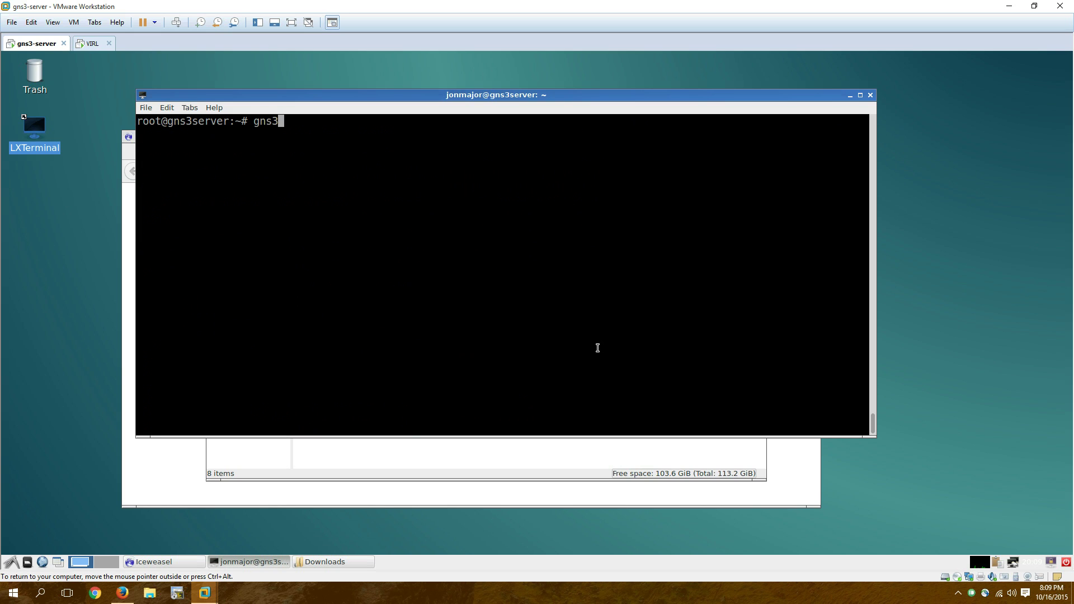
key("Return")
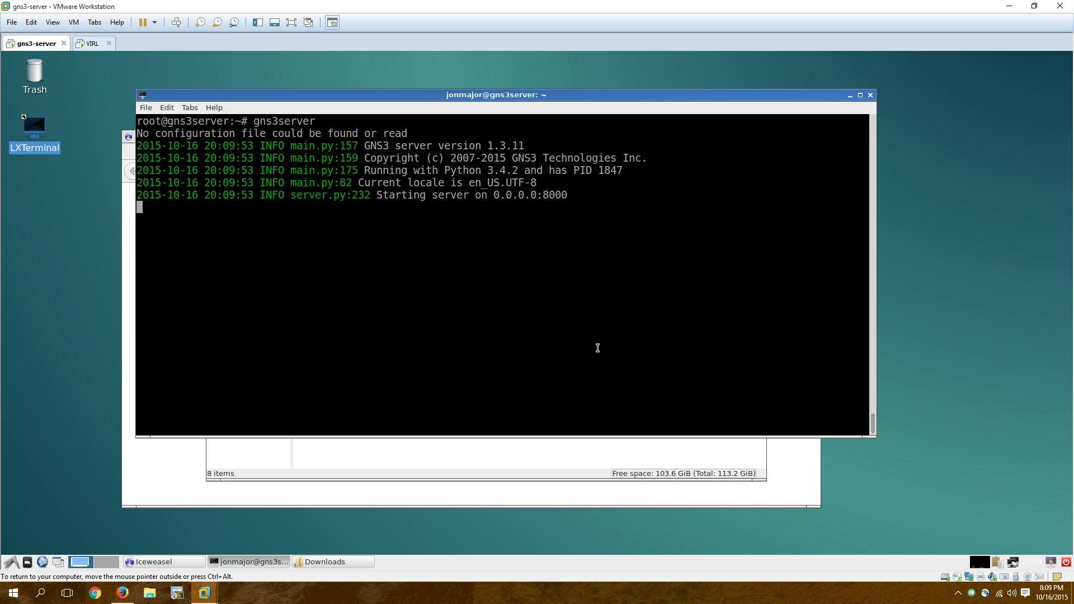
key("ctrl+c")
key("Return")
key("Return")
key("Return")
key("Return")
- Clear the server's startup and exit messages from the terminal
type("clear")
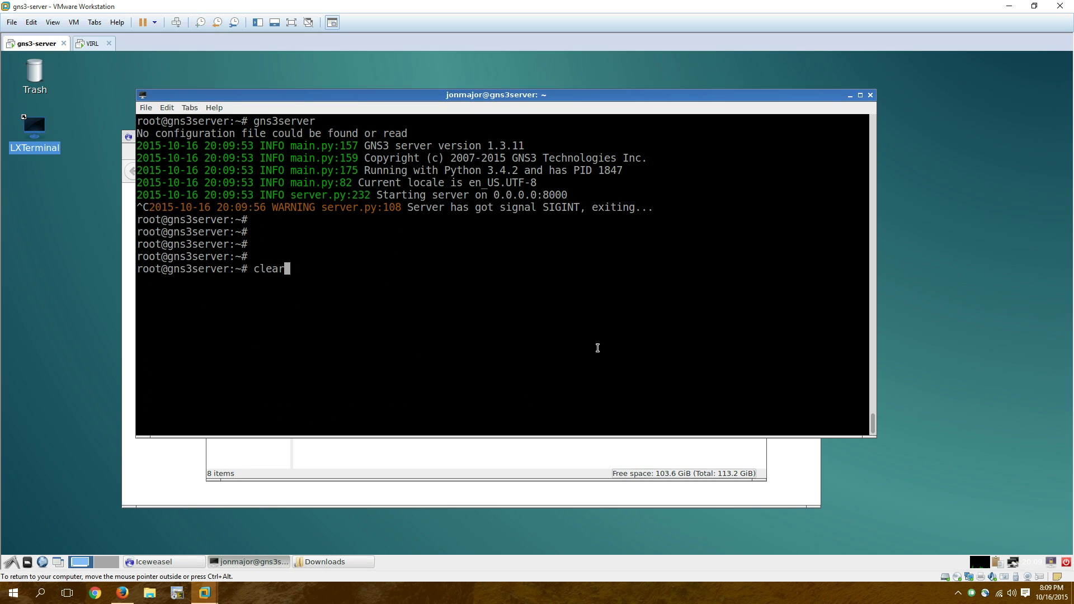
key("Return")
key("Return")
key("Return")
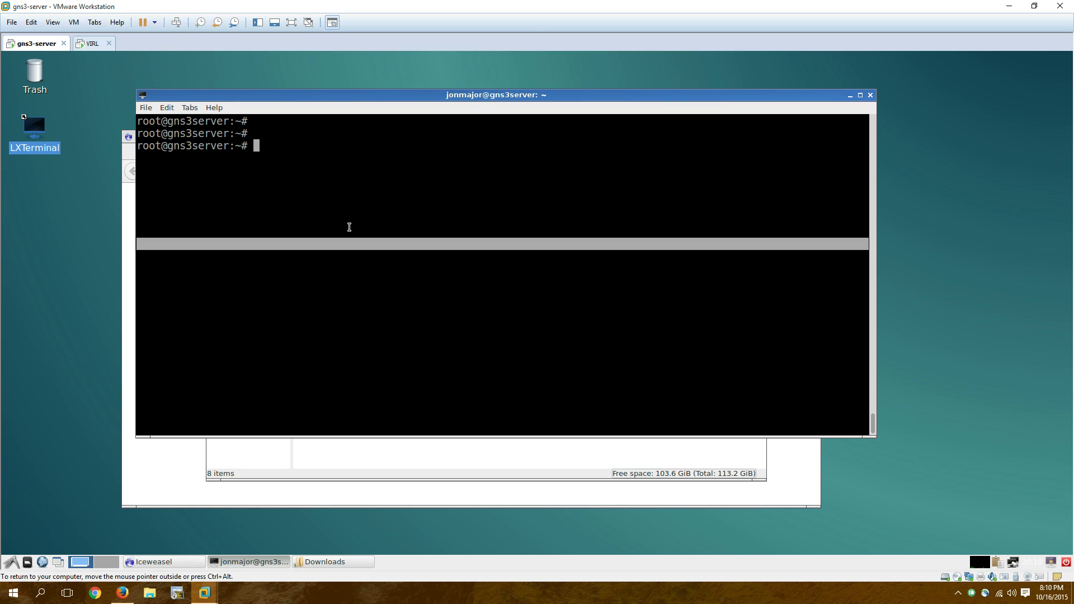
- Clear the terminal and copy the /etc/init.d/skeleton script to /etc/init.d/gns3server
type("clear")
key("Return")
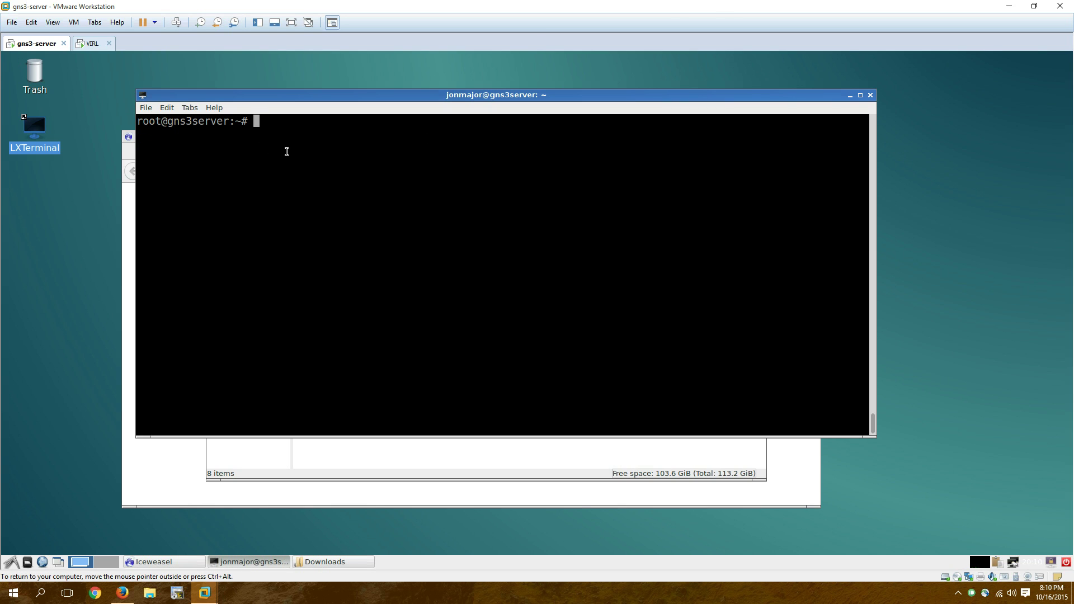
type("cp /etc/init.d/sk")
key("Tab")
type("/etc/")
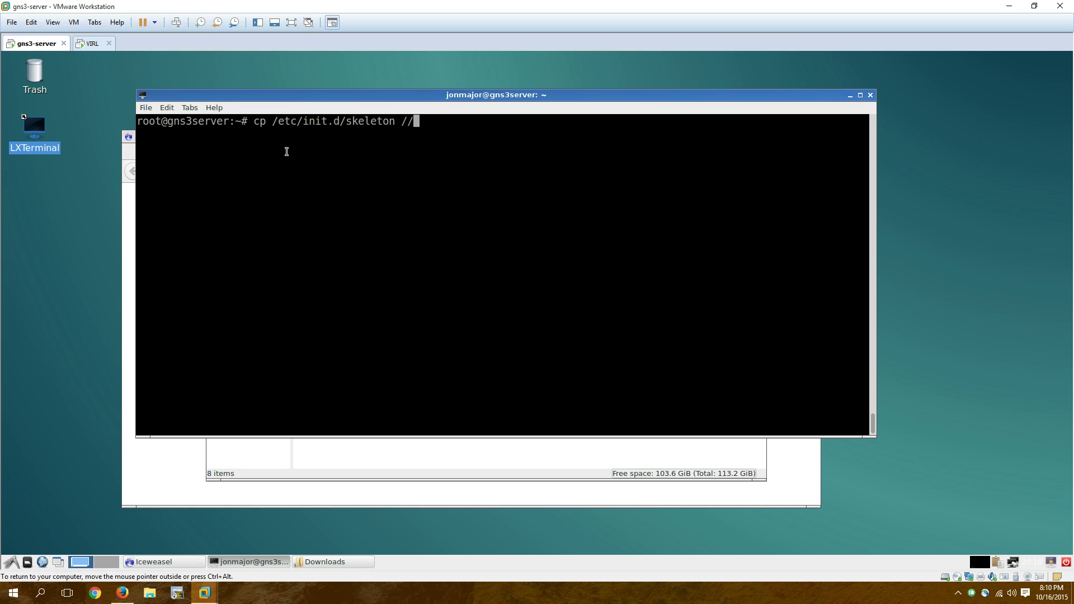
type("init")
type(".d/gns")
type("3server")
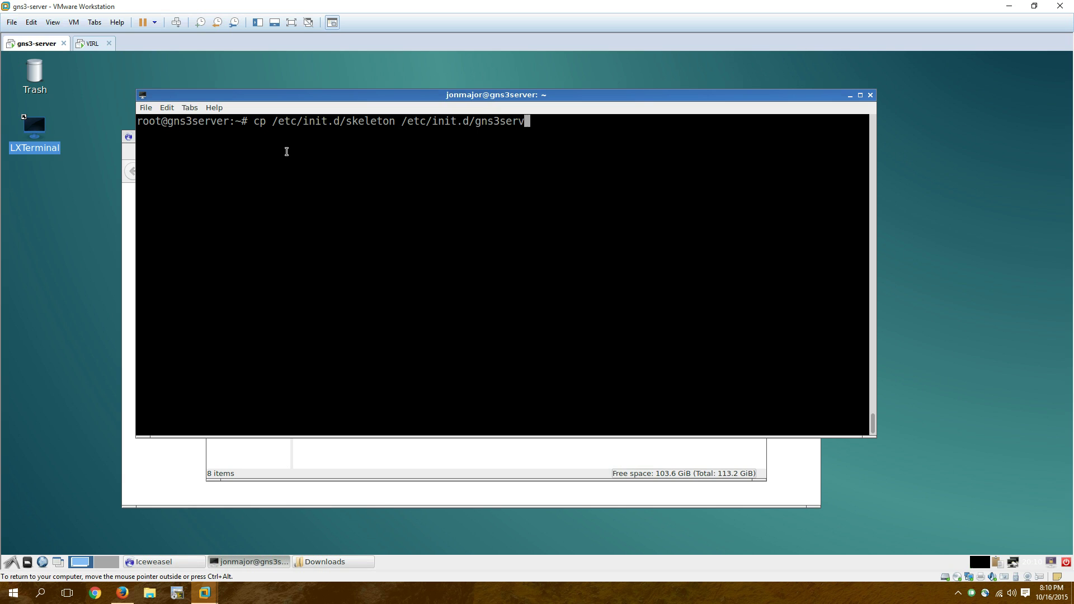
key("Return")
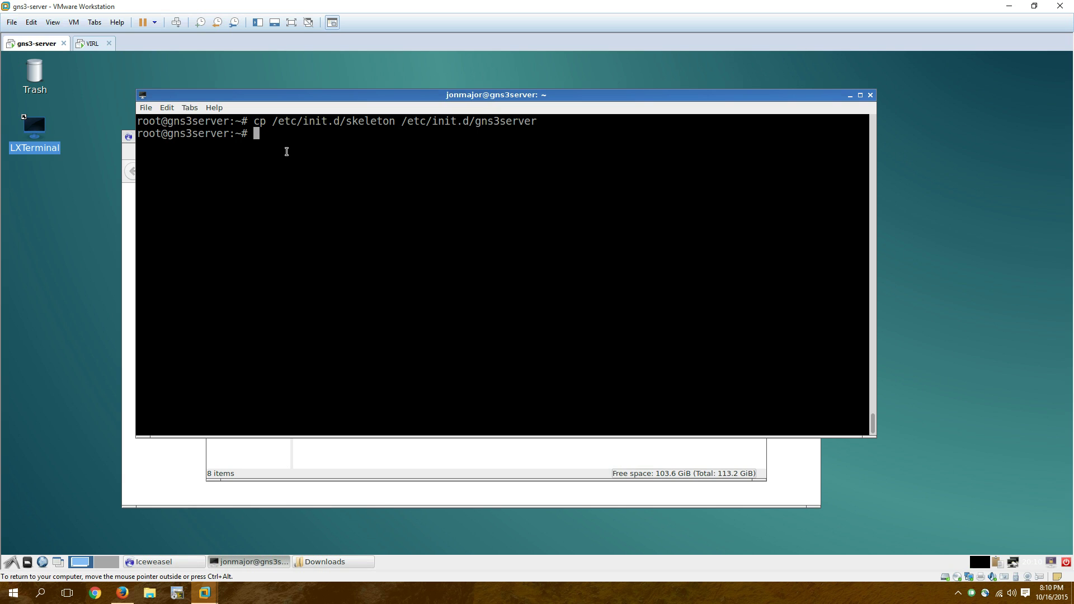
- Open the new /etc/init.d/gns3server script with vim.tiny, reusing its path from the copy command
type("nano")
key("BackSpace")
key("BackSpace")
key("BackSpace")
key("BackSpace")
key("BackSpace")
type("vim.tiny")
left_click_drag(402, 121, 536, 125)
middle_click(482, 195)
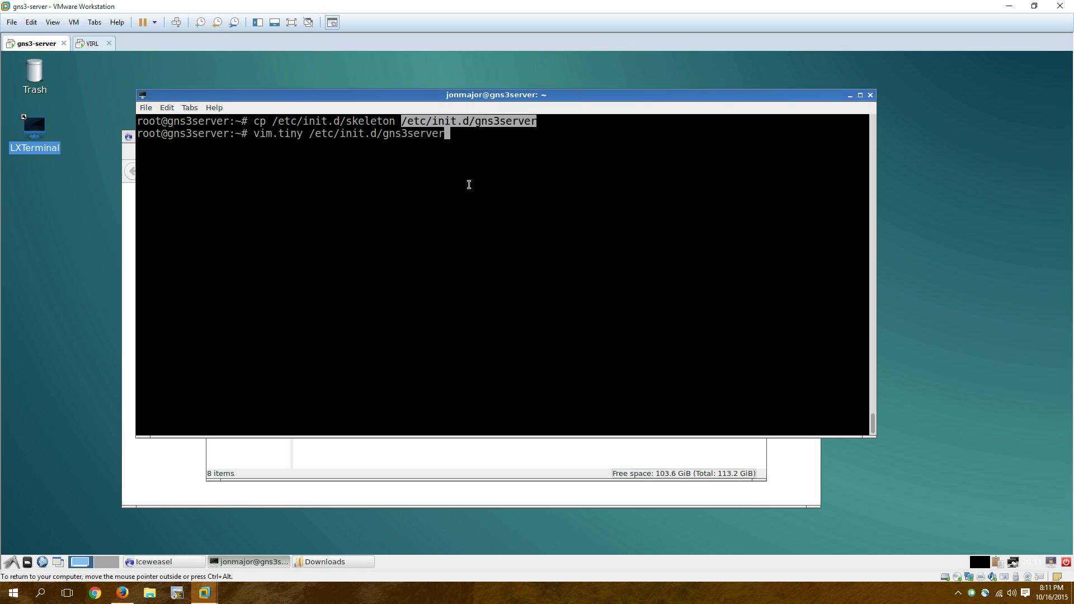
key("Return")
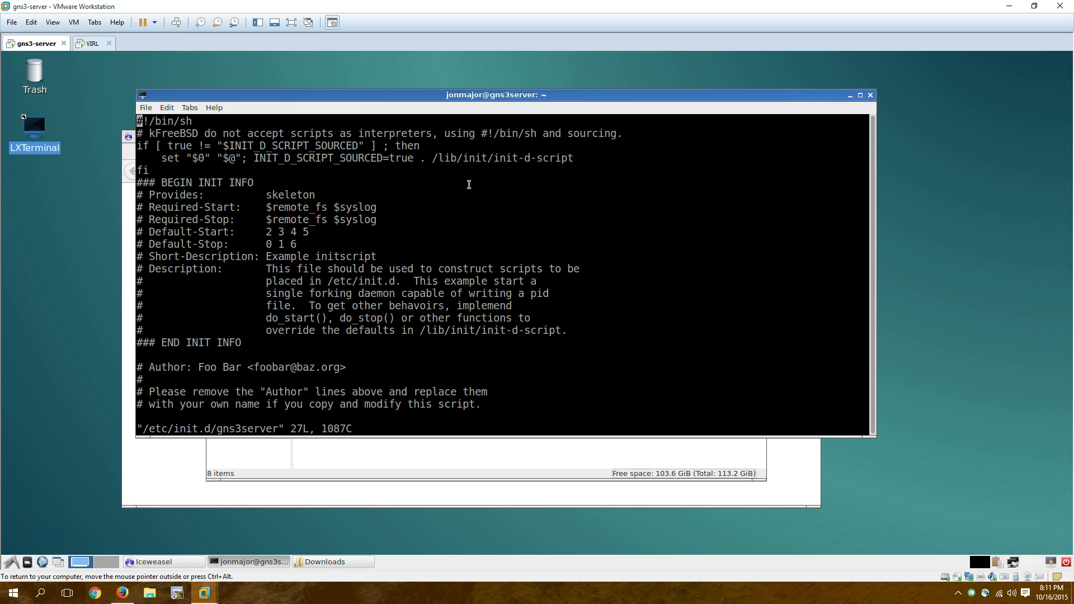
- Replace the placeholder text of the script's DESC value with "GNS3 Server Startup"
key("Down")
key("Down")
key("Down")
key("Down")
key("Down")
key("Down")
key("Down")
key("Down")
key("Down")
key("Down")
key("Down")
key("Down")
key("Down")
key("Down")
key("Down")
key("Down")
key("Down")
key("Down")
key("Down")
key("Down")
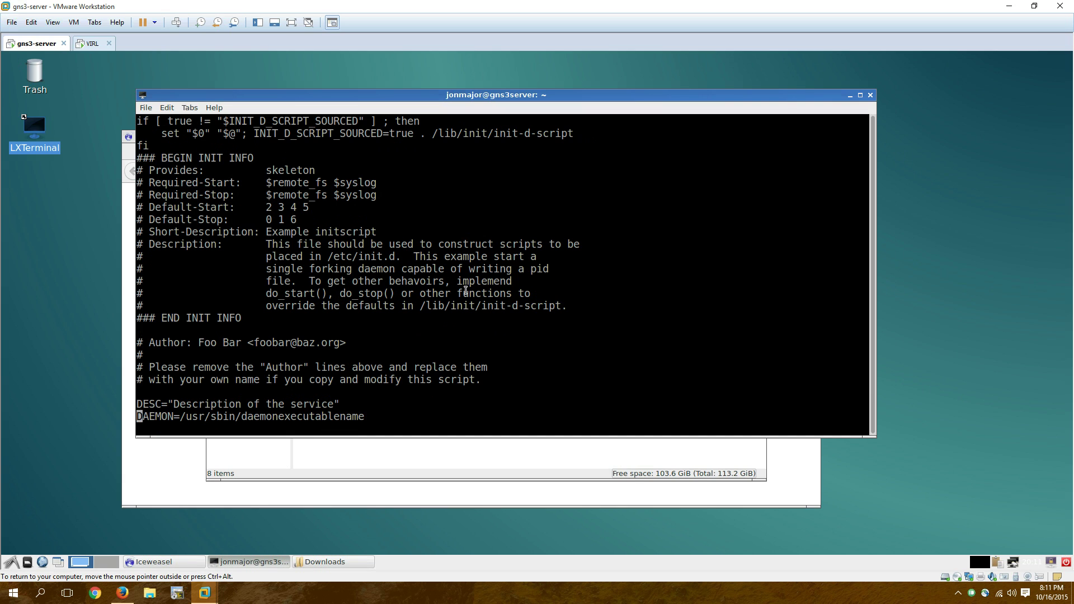
key("Up")
key("Right")
key("Right")
key("Right")
key("Right")
key("Right")
key("Right")
key("Right")
key("Right")
key("Right")
key("Right")
key("Right")
key("Right")
key("Right")
key("Left")
key("Left")
key("Left")
key("Left")
key("Left")
key("Left")
key("Left")
key("x")
key("x")
key("x")
key("x")
key("x")
key("x")
key("x")
key("x")
key("x")
key("x")
key("x")
key("x")
key("x")
key("x")
key("x")
key("x")
key("x")
key("x")
key("x")
key("x")
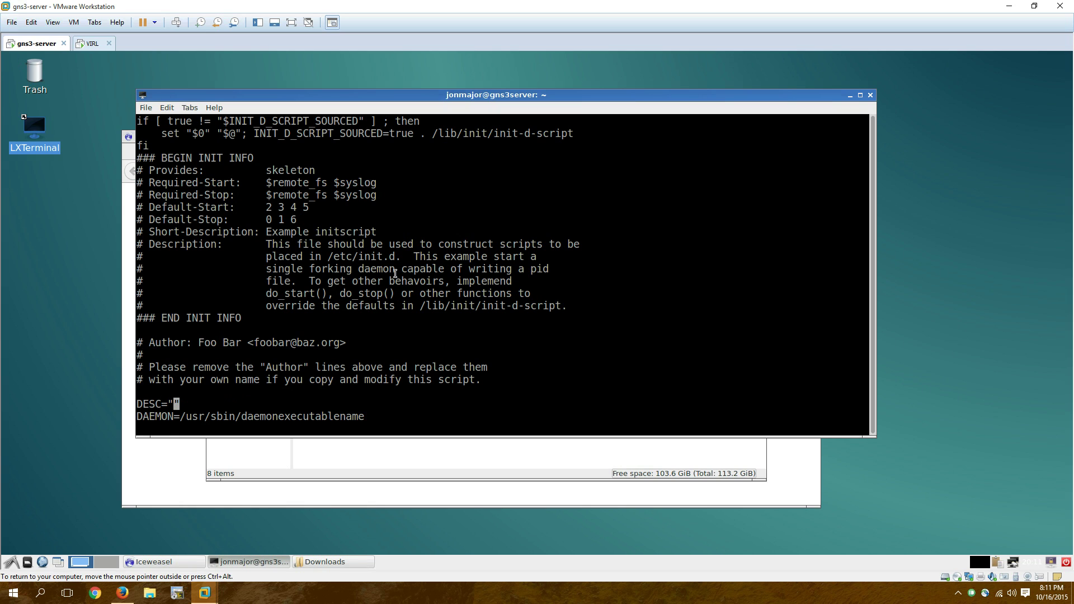
type("i")
type("S")
key("BackSpace")
type("GNS3 Server S")
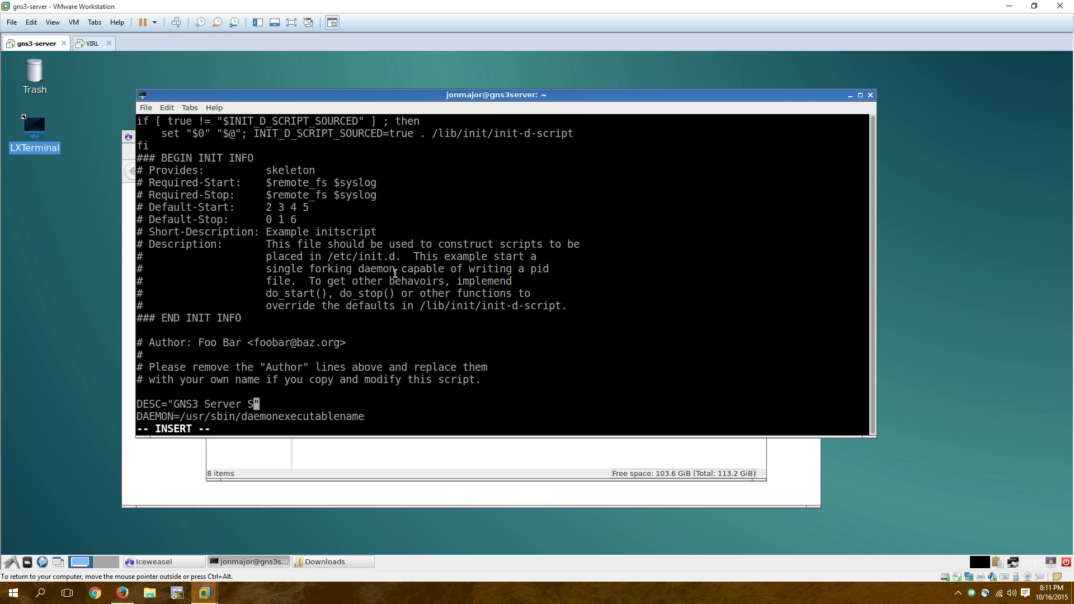
type("tartup")
- Save the init script with its edited description and quit the editor using ":wq"
key("Down")
key("Right")
key("Right")
key("Right")
key("Right")
key("Right")
key("Right")
key("Right")
key("Right")
key("Right")
key("Right")
key("Right")
key("Right")
key("Escape")
type(":wq")
key("Return")
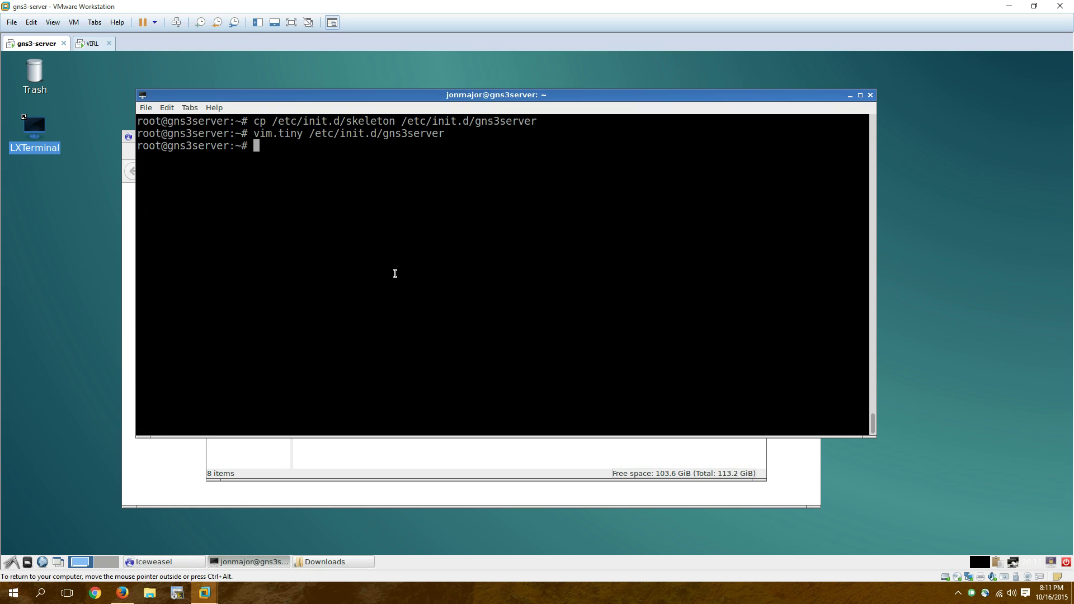
- Search the whole file system for the server executable by running "find / -name gns3server"
type("find ")
type("/ -name")
type(" gns3se")
type("rver")
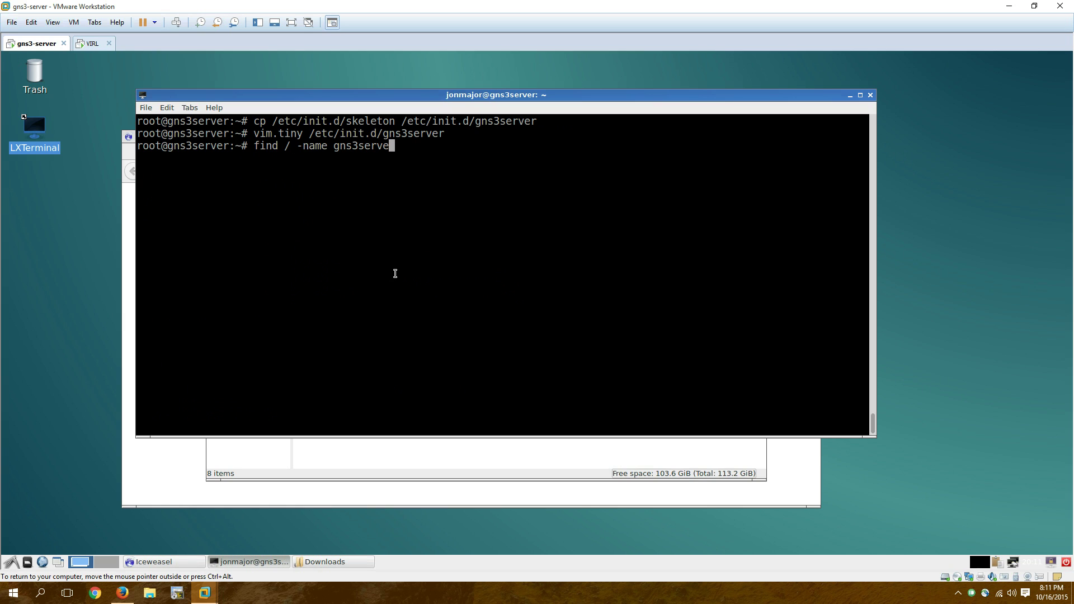
key("Return")
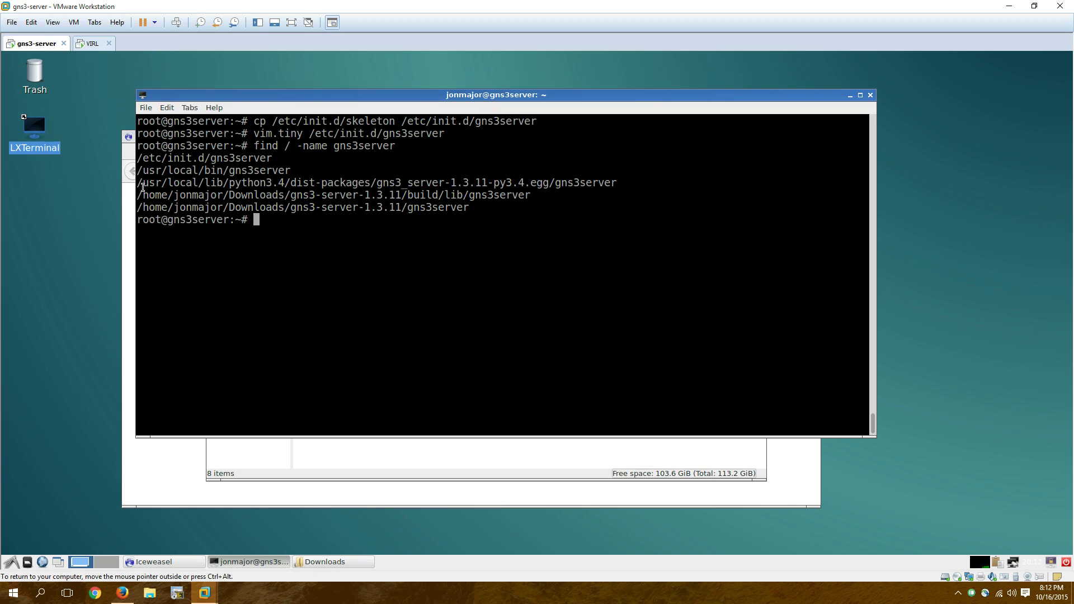
- Select and copy the path /usr/local/bin/gns3server from the search output
triple_click(229, 171)
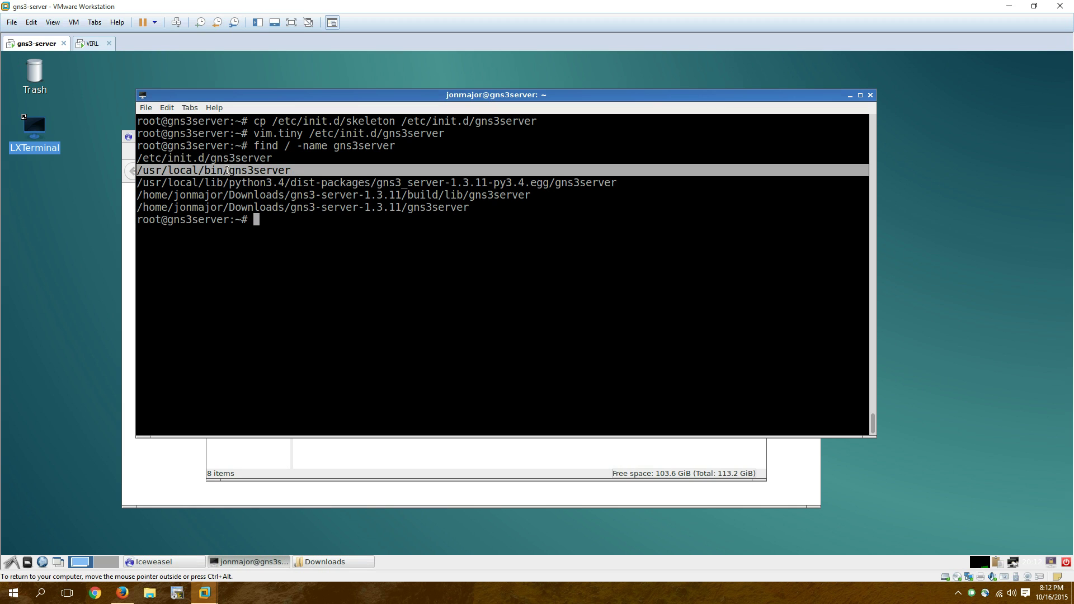
left_click(226, 171)
double_click(226, 171)
key("ctrl+c")
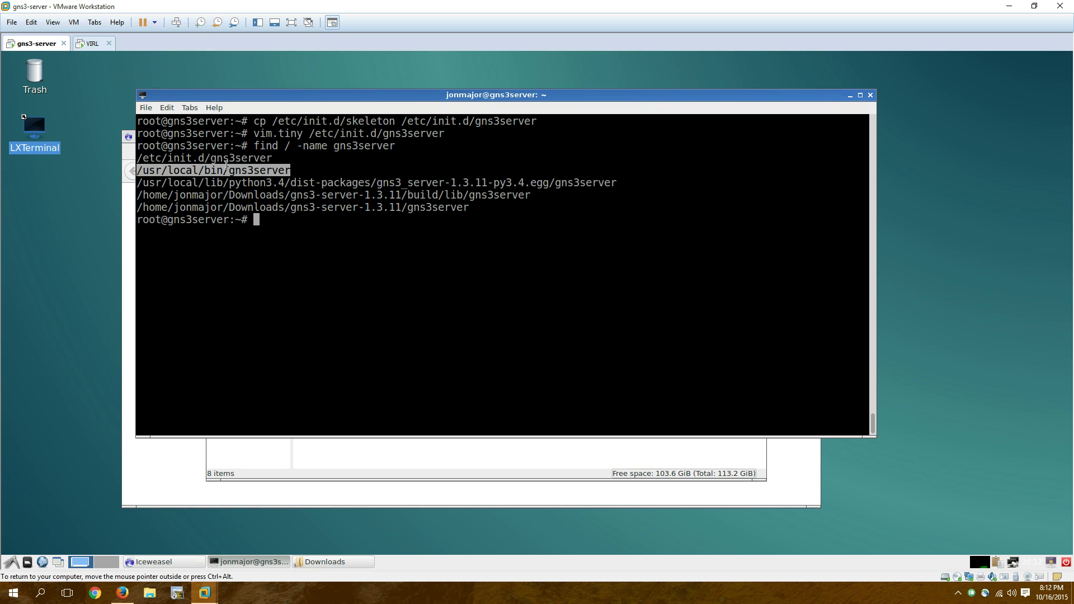
- Recall the earlier vim.tiny command and reopen /etc/init.d/gns3server for editing
key("Up")
key("Up")
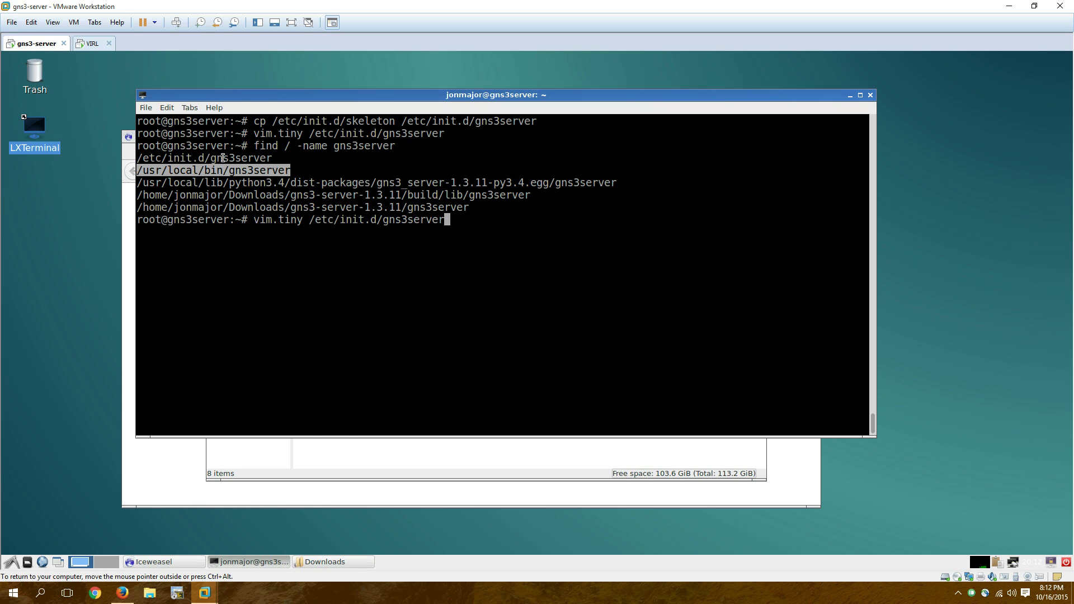
key("Return")
- Replace the placeholder path of the script's DAEMON value with the copied /usr/local/bin/gns3server
key("Down")
key("Down")
key("Down")
key("Down")
key("Down")
key("Down")
key("Down")
key("Down")
key("Down")
key("Down")
key("Down")
key("Down")
key("Down")
key("Down")
key("Down")
key("Down")
key("Down")
key("Down")
key("Down")
key("Down")
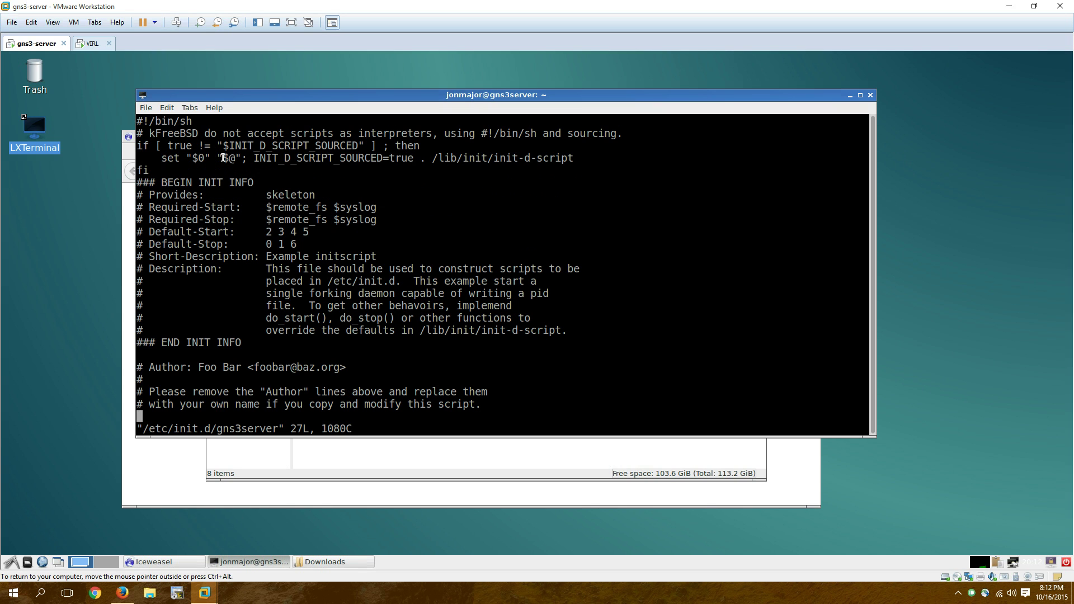
key("Right")
key("Right")
key("Right")
key("Right")
key("Right")
key("Right")
key("Right")
key("Right")
key("Left")
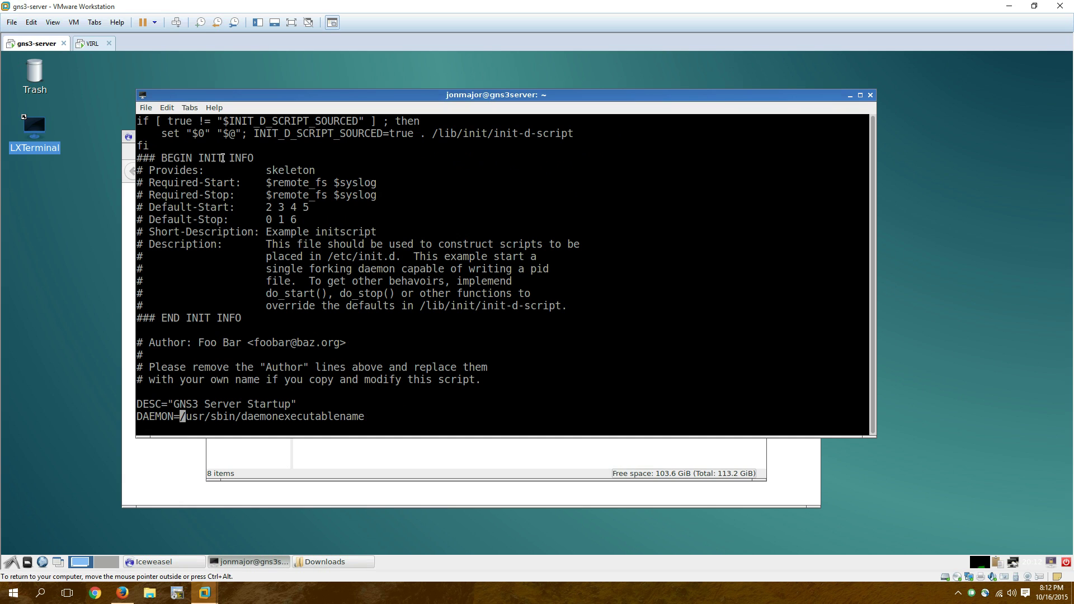
key("x")
key("x")
key("x")
key("x")
key("x")
key("x")
key("x")
key("x")
key("x")
key("x")
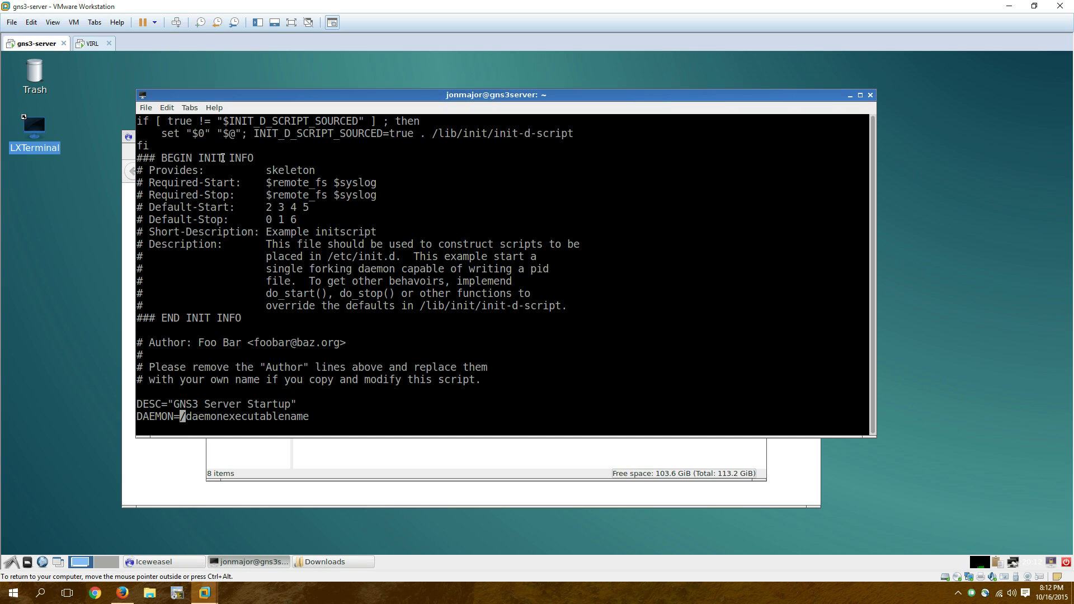
key("shift+d")
key("a")
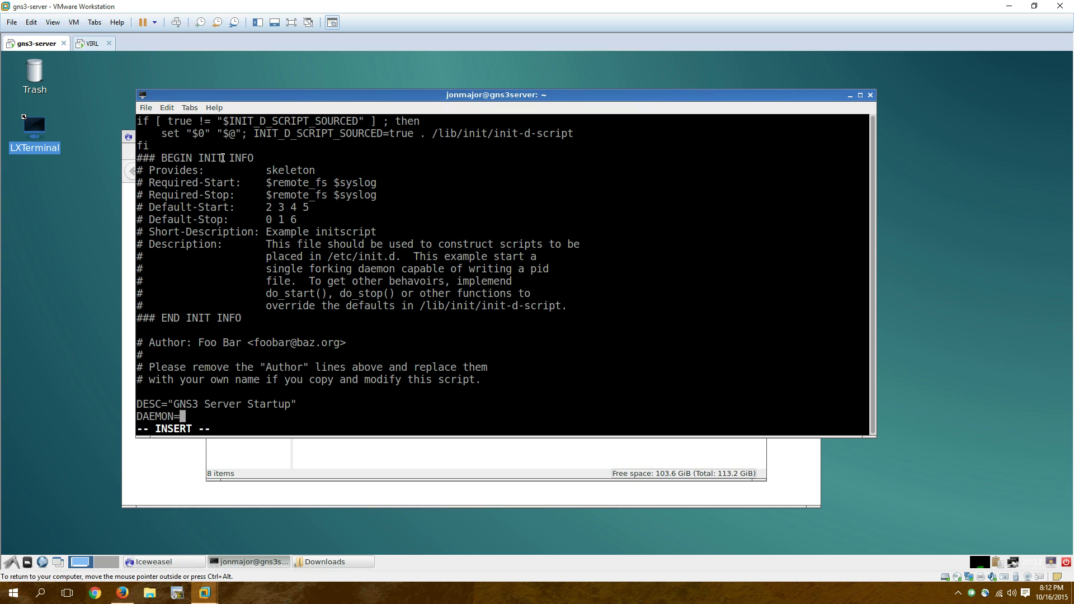
key("ctrl+shift+i")
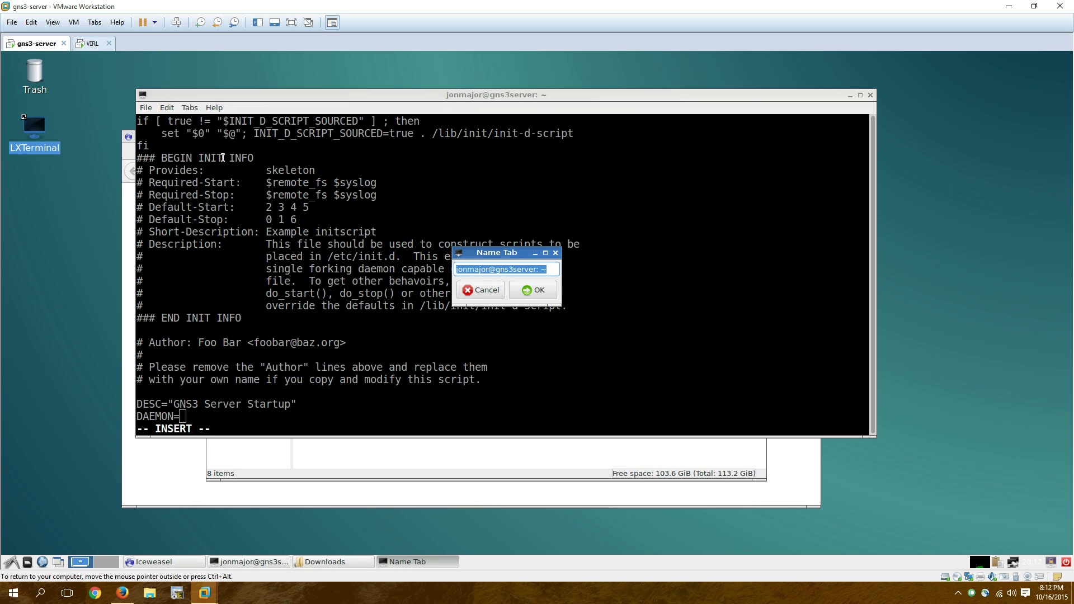
left_click(493, 294)
right_click(462, 324)
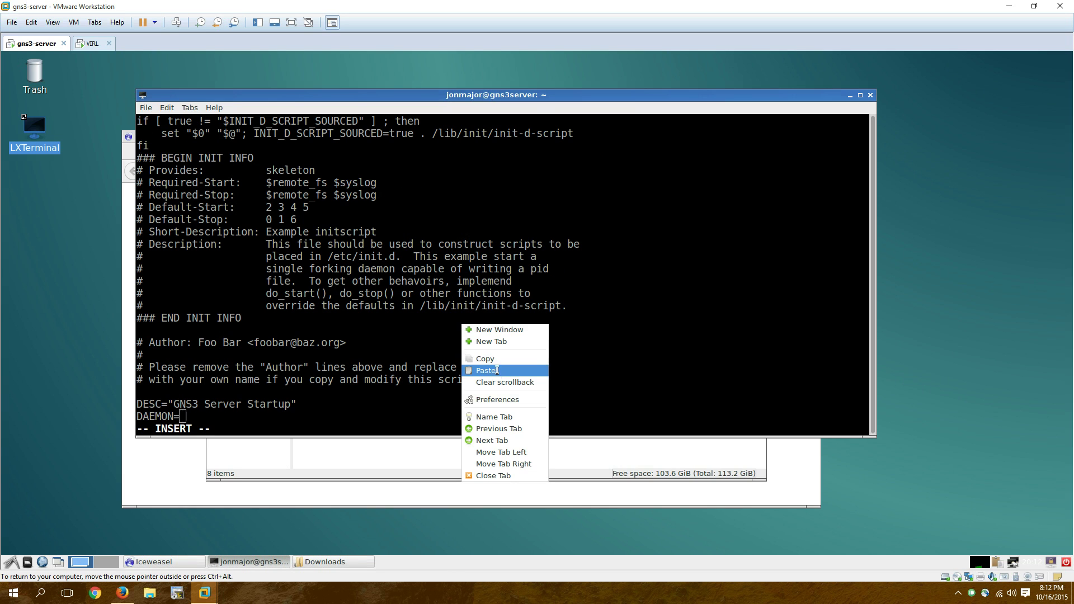
left_click(486, 370)
- Save the edited /etc/init.d/gns3server script and quit the editor
key("Escape")
type(":")
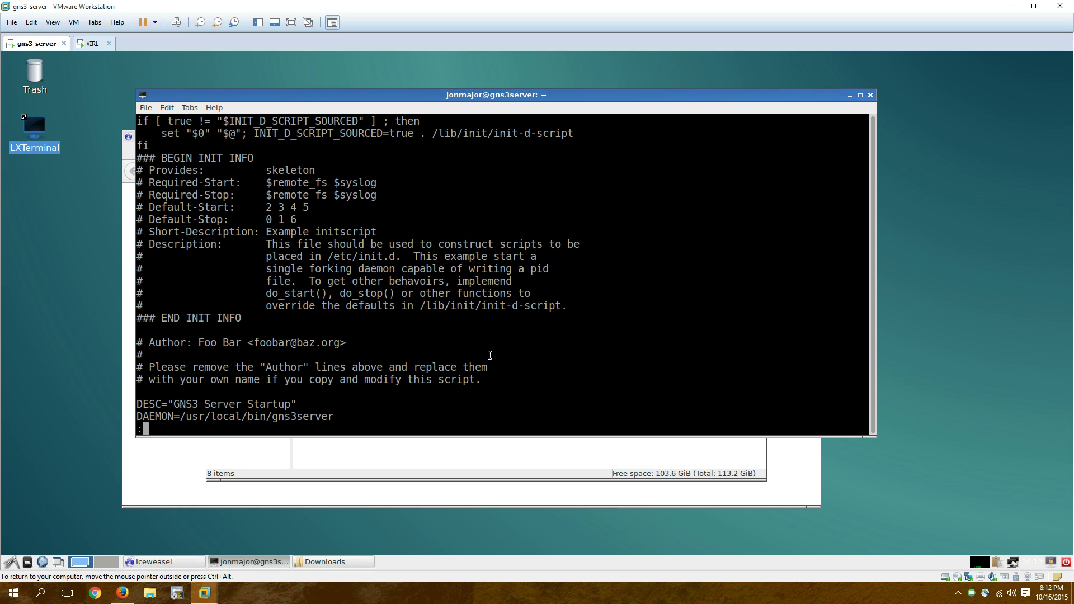
type("wq!")
key("Return")
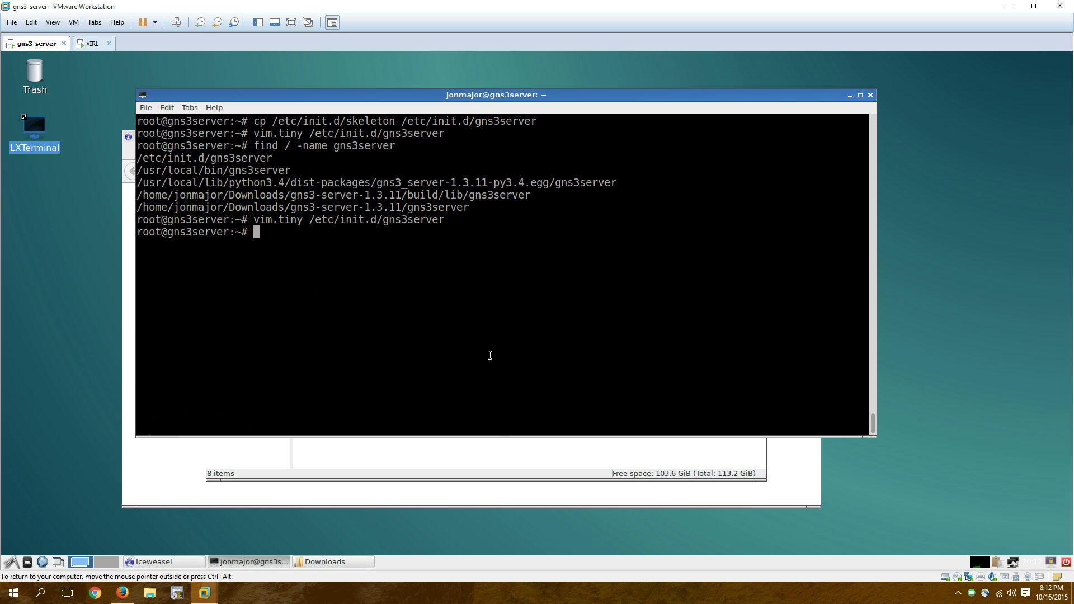
- Clear the terminal of the earlier find and editor commands
key("Return")
key("Return")
key("Return")
type("clear")
key("Return")
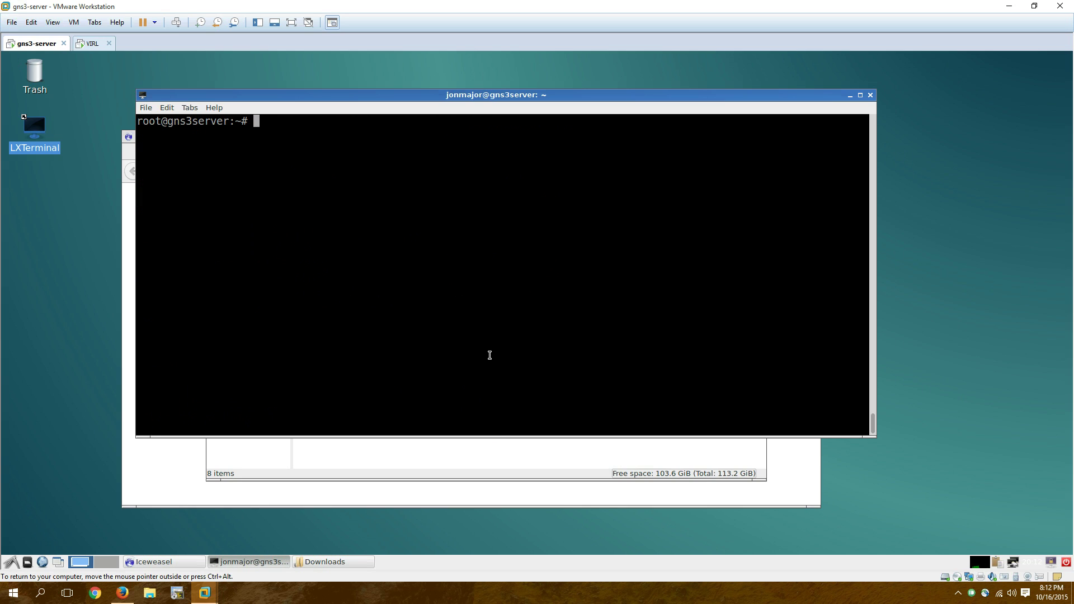
- Make the init script executable by running "chmod +x /etc/init.d/gns3server"
type("chmod +x /etc/in")
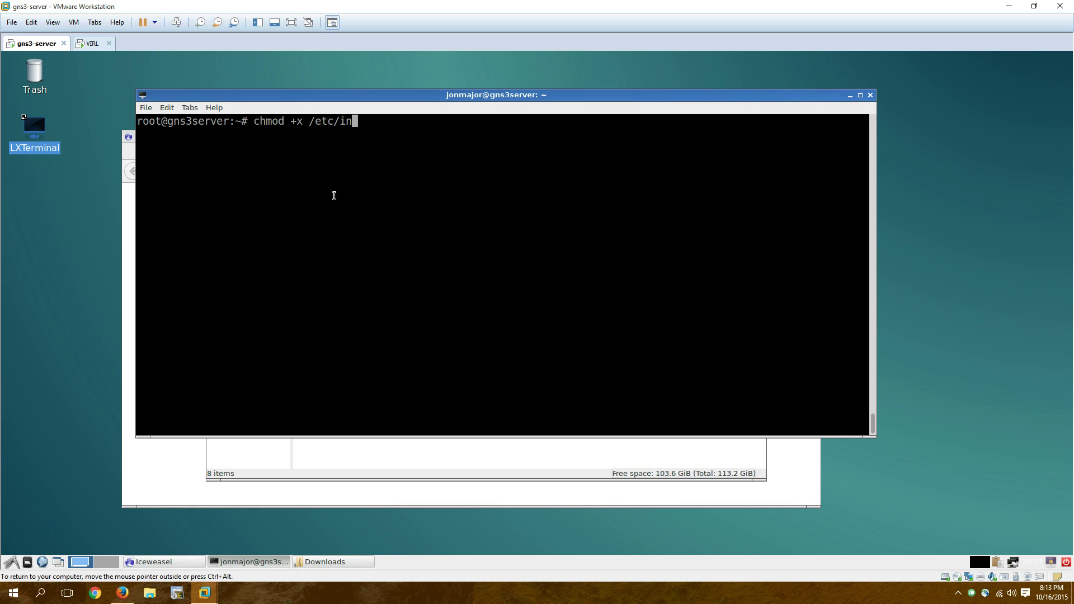
type("it")
type(".d/")
type("gn")
key("Tab")
key("Return")
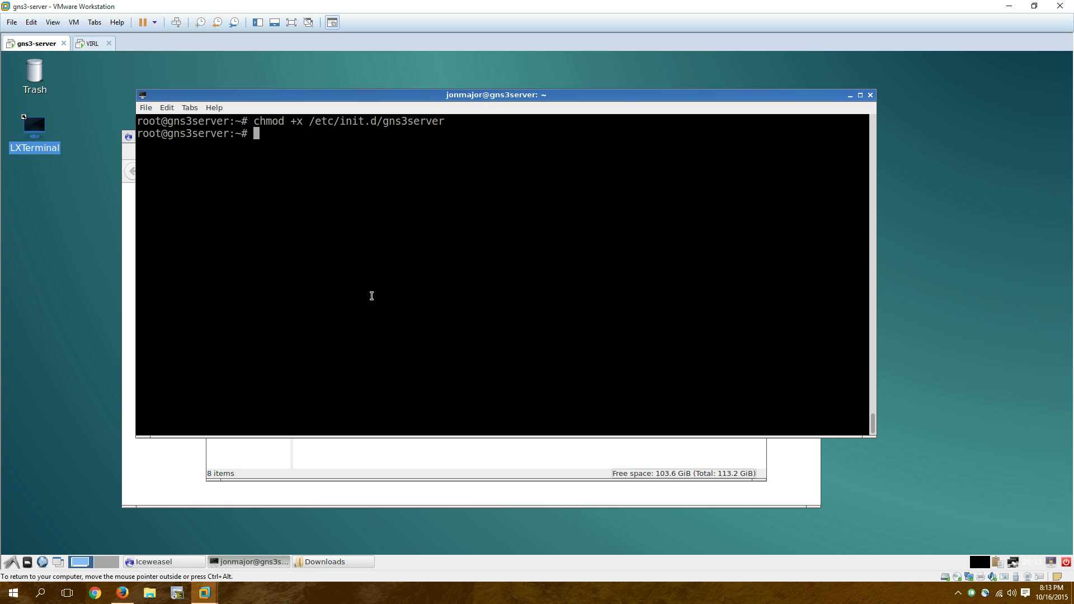
- Enable the service at boot by running "systemctl enable gns3server"
type("systemctl enable gn")
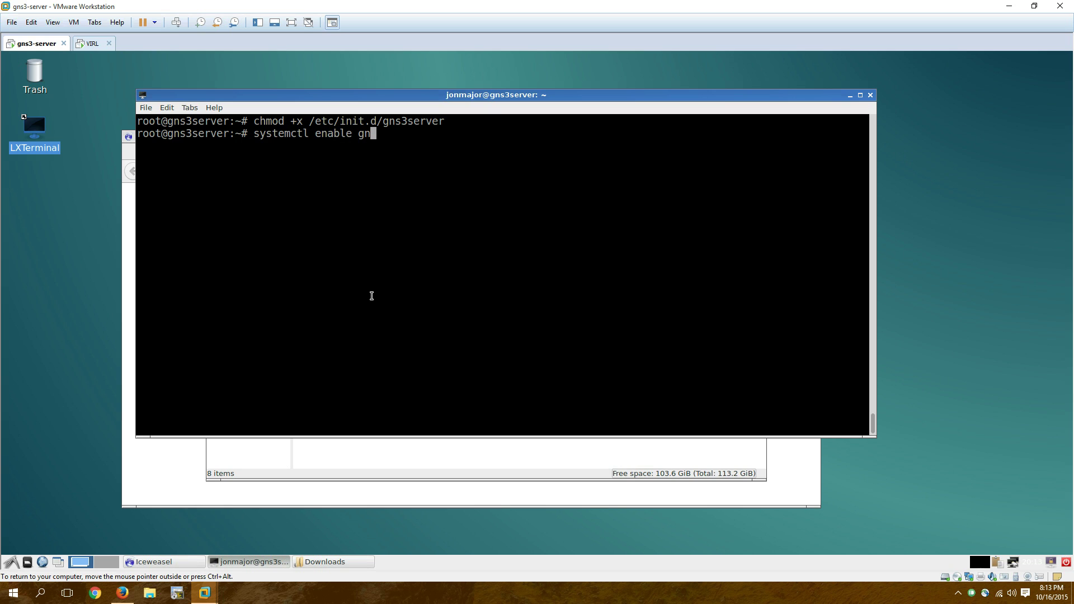
type("s3server")
key("Return")
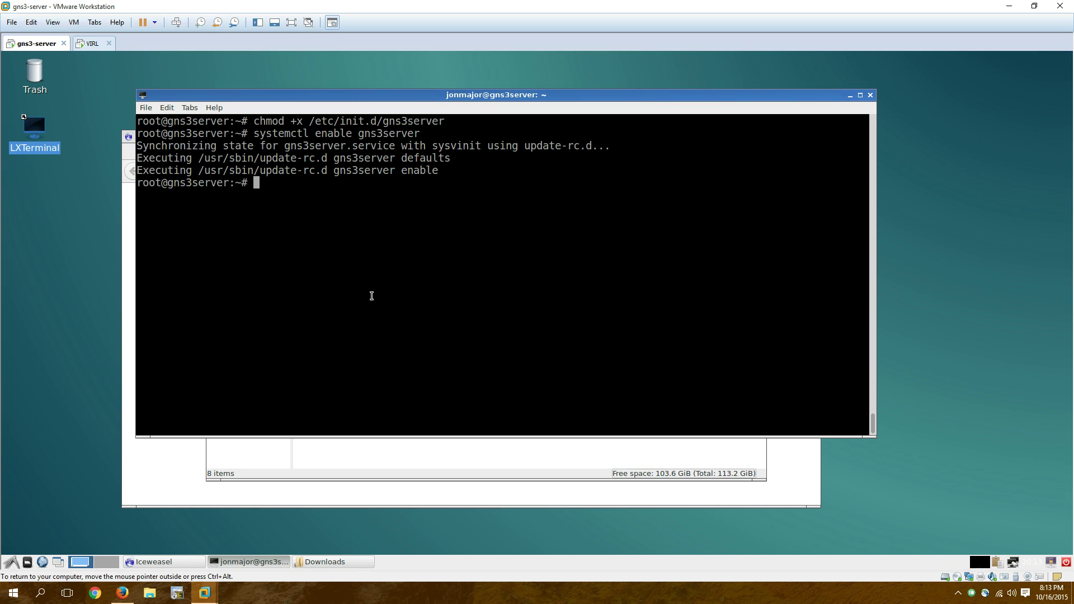
key("Return")
key("Return")
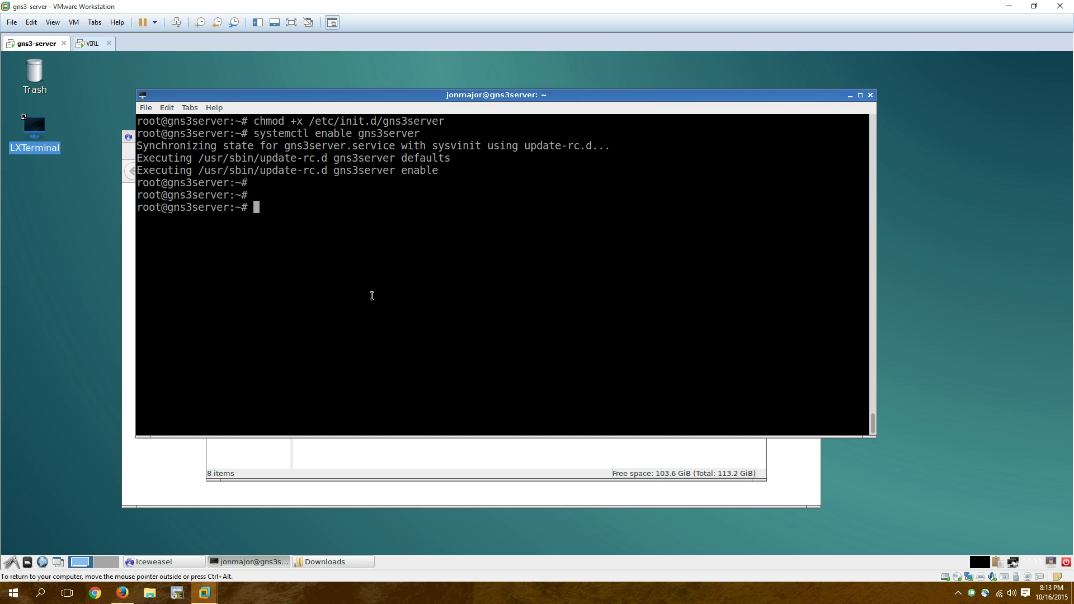
- List the machine's TCP sockets before the service starts by running "netstat -aon | grep tcp"
type("netstat -aon | gtrep")
key("BackSpace")
key("BackSpace")
key("BackSpace")
key("BackSpace")
type("rep tcp")
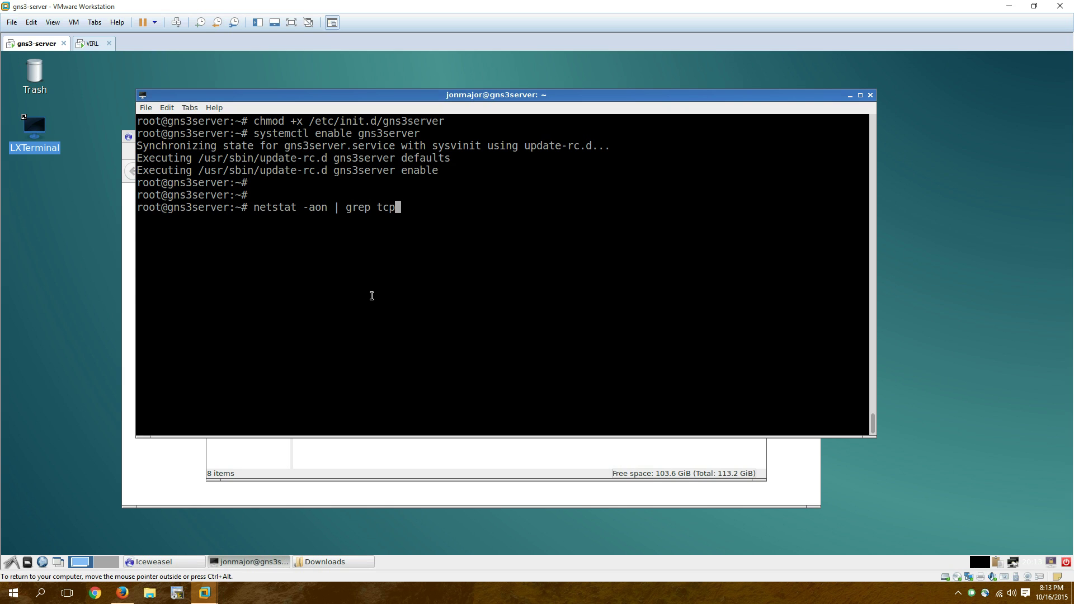
key("Return")
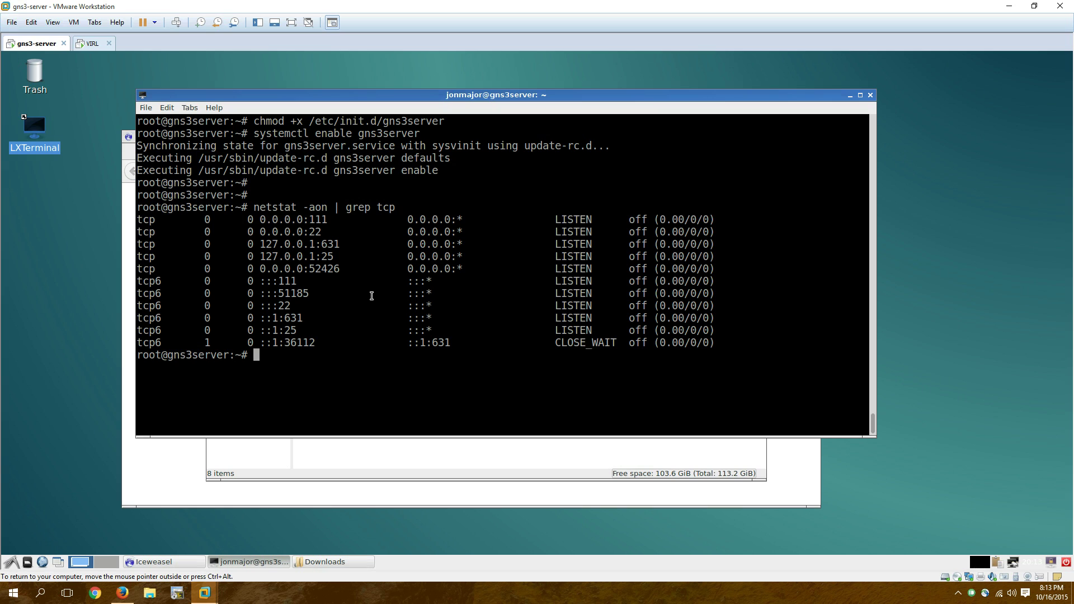
key("Return")
key("Return")
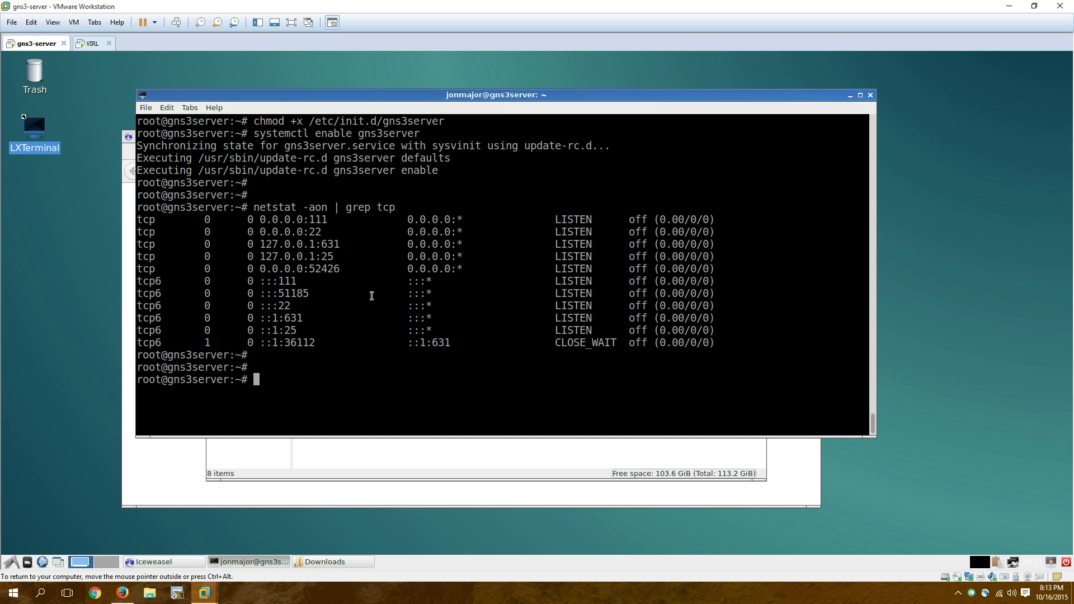
- Start the service by running "systemctl start gns3server"
type("systemctl start ")
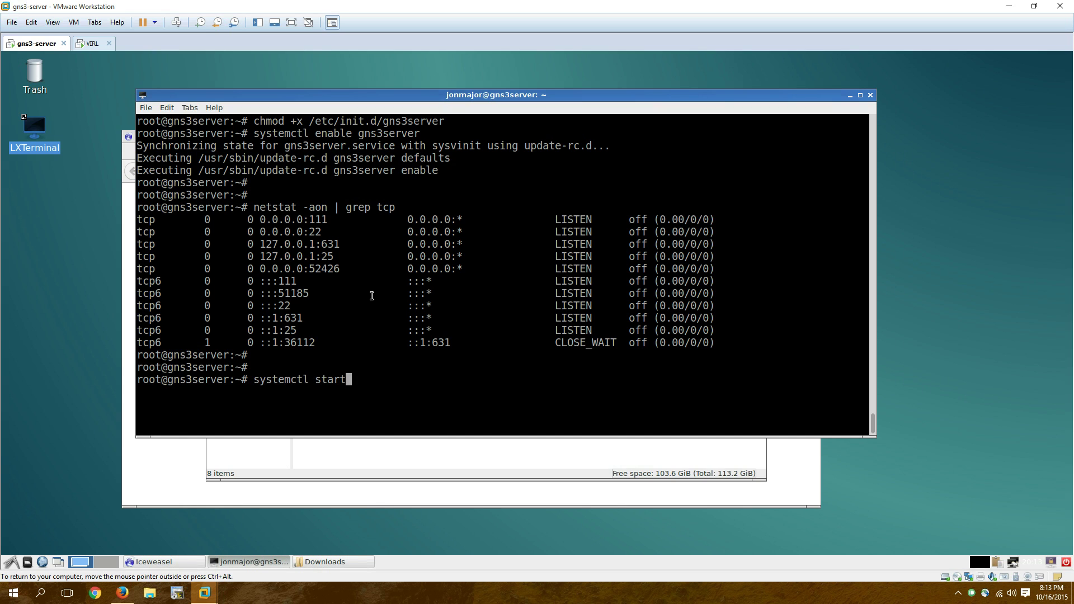
type("gns3server")
key("Return")
- Run "netstat -aon | grep tcp" in a second terminal session, highlight the port 8000 address, and close that session
key("ctrl+shift+t")
type("net")
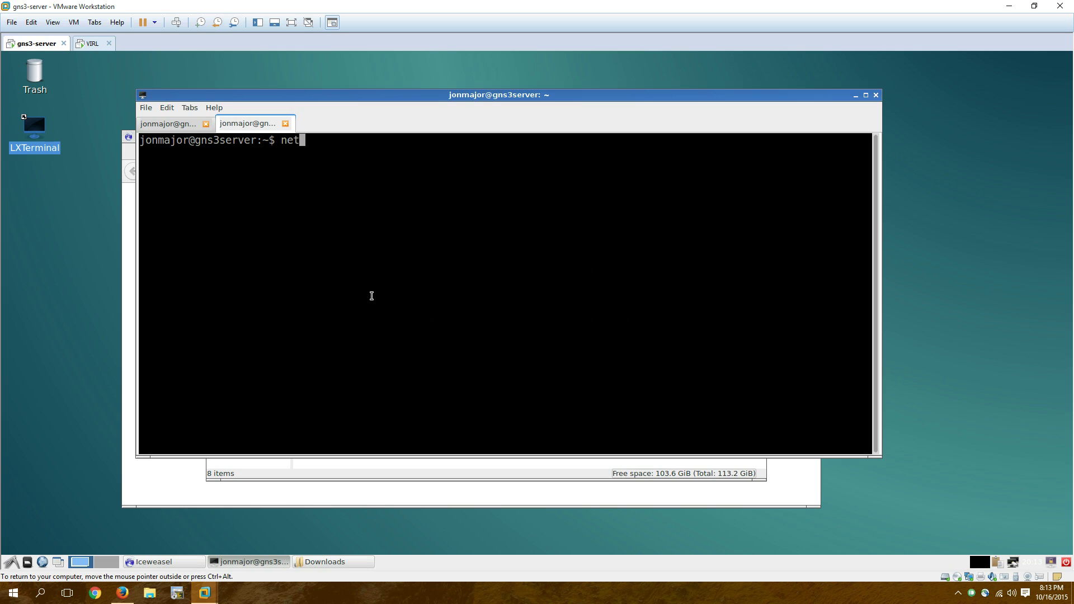
type("stat -aon | grep tcp")
key("Return")
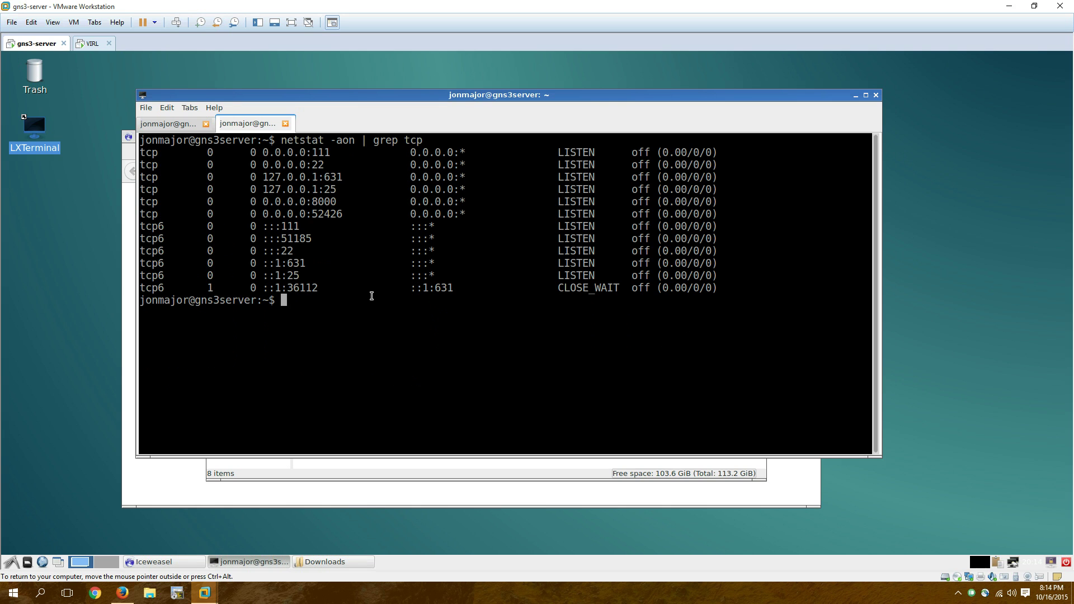
double_click(309, 199)
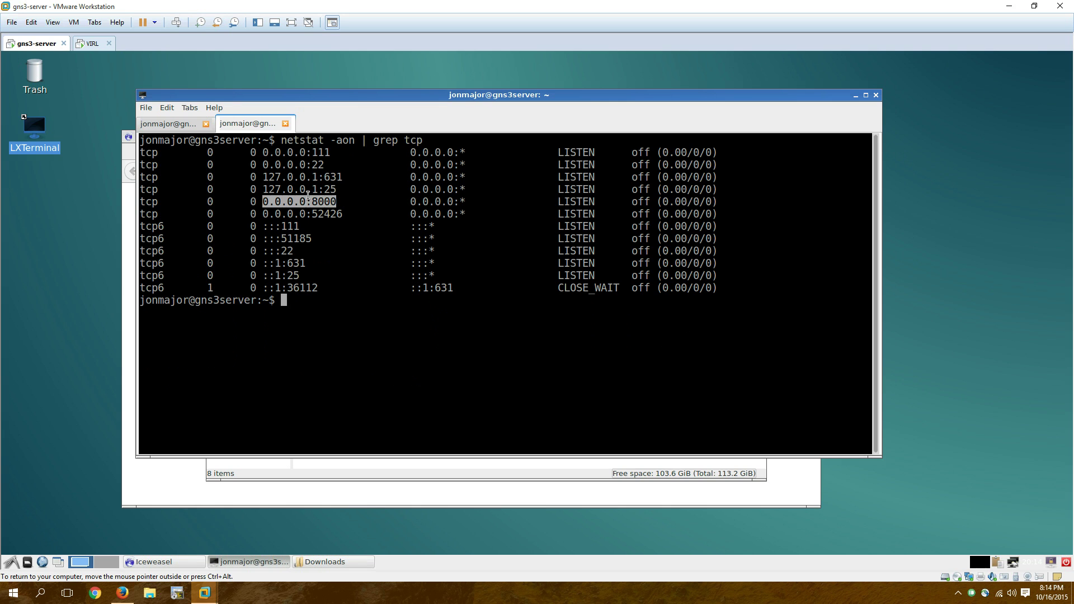
left_click(286, 124)
- Interrupt the waiting start command, then rerun "netstat -aon | grep tcp" in the root session and highlight the port 8000 address
key("ctrl+c")
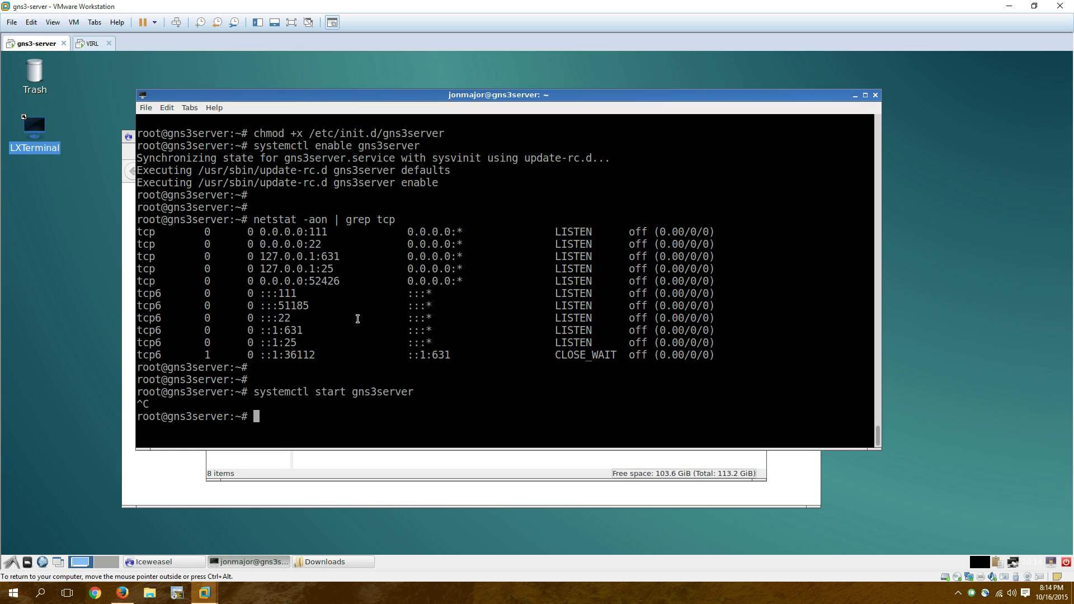
key("Up")
key("Up")
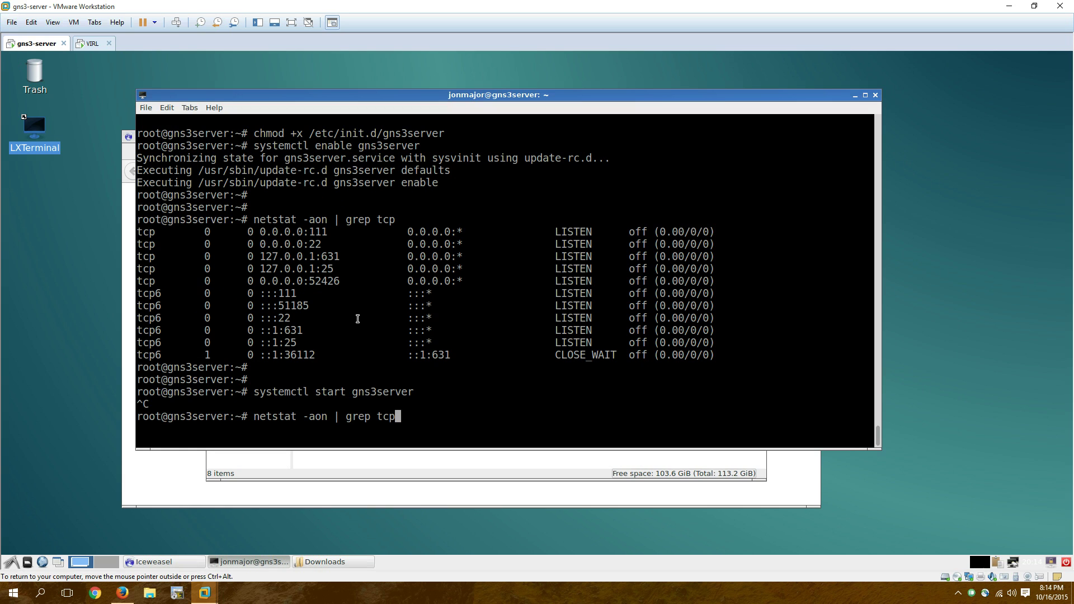
key("Return")
key("Return")
key("Return")
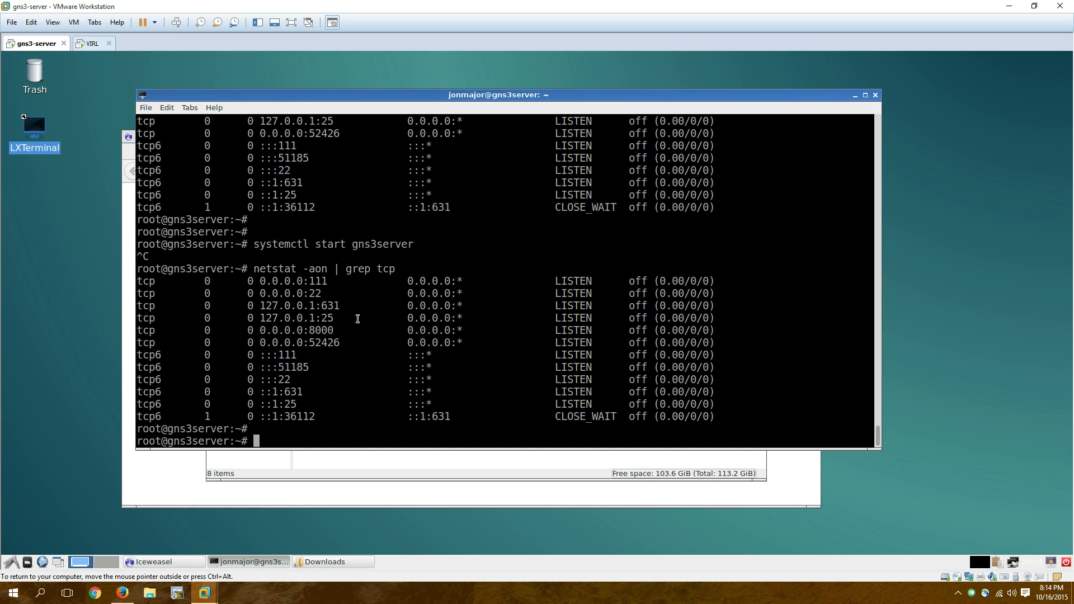
double_click(313, 318)
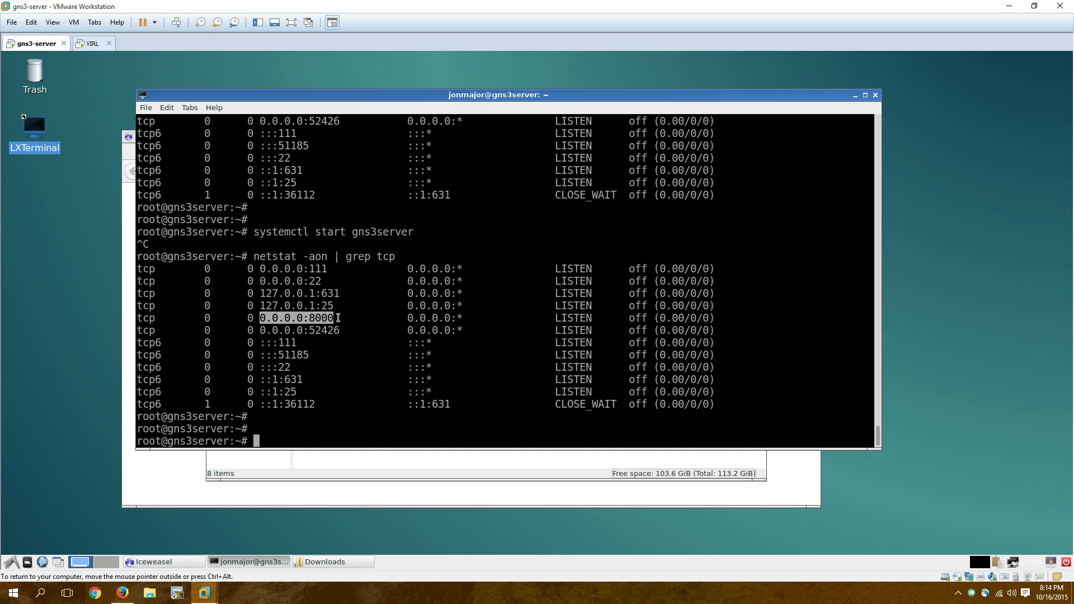
- Clear the netstat output from the root terminal
key("Up")
key("Down")
key("Return")
key("Return")
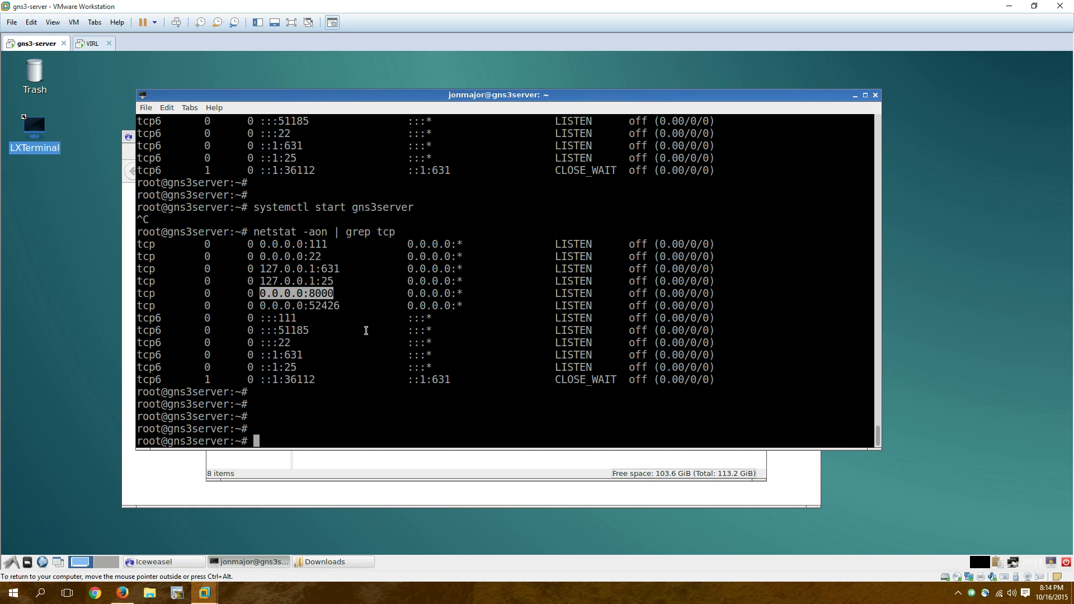
type("clear")
key("Return")
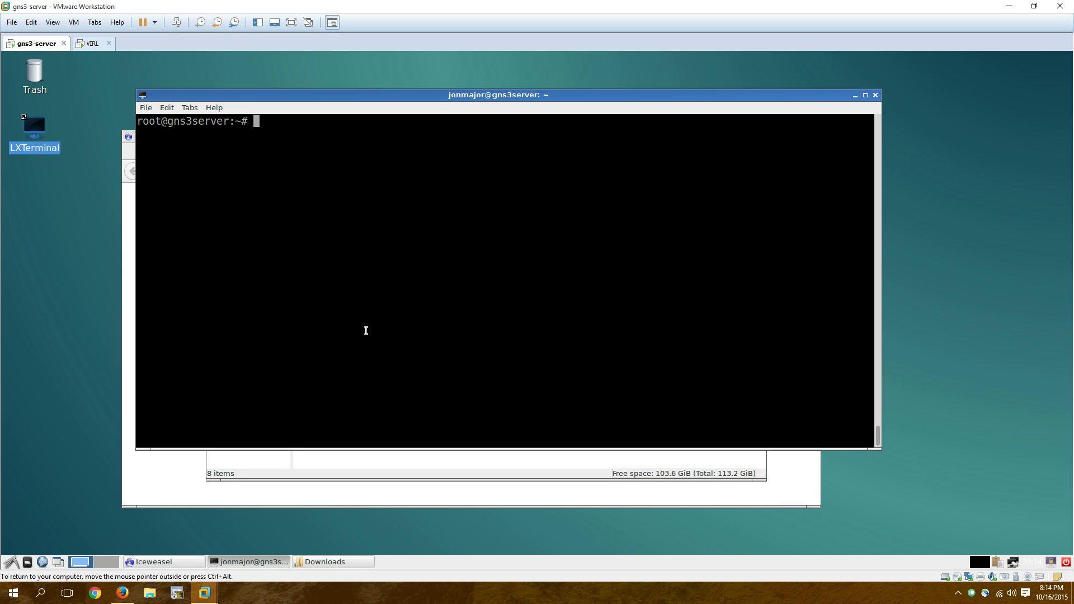